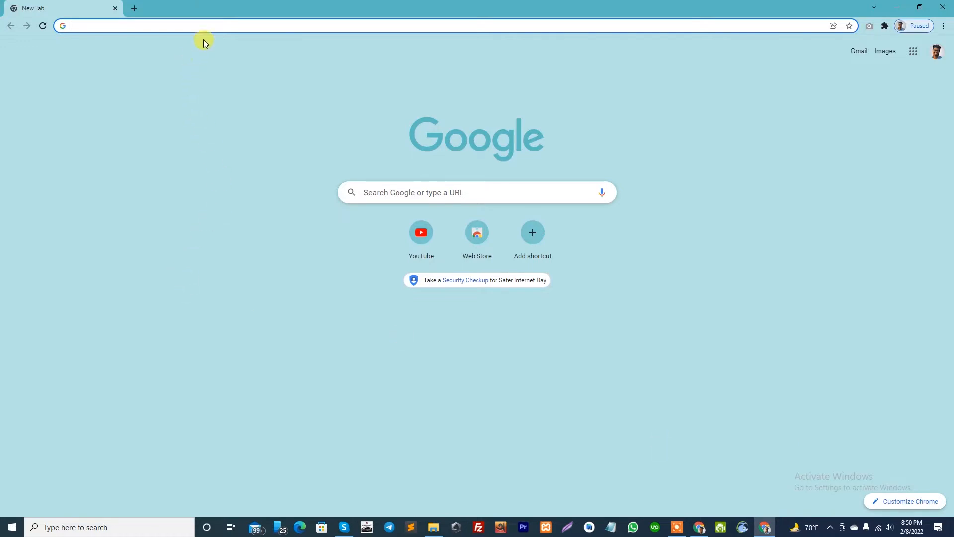
Search Google for "screencastify - screen video recorder" and open the extension's Chrome Web Store page.
left_click(211, 24)
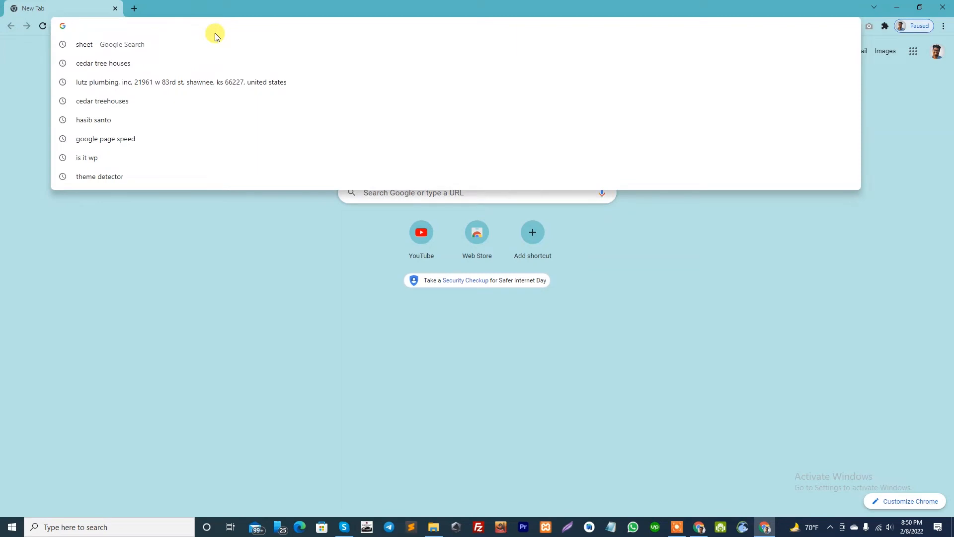
type("scren")
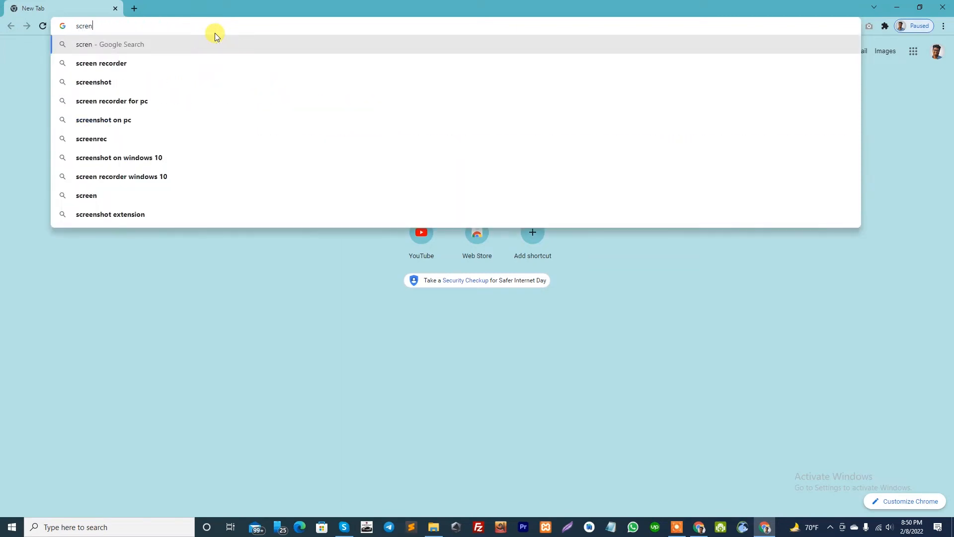
key("BackSpace")
type("encastify")
key("Return")
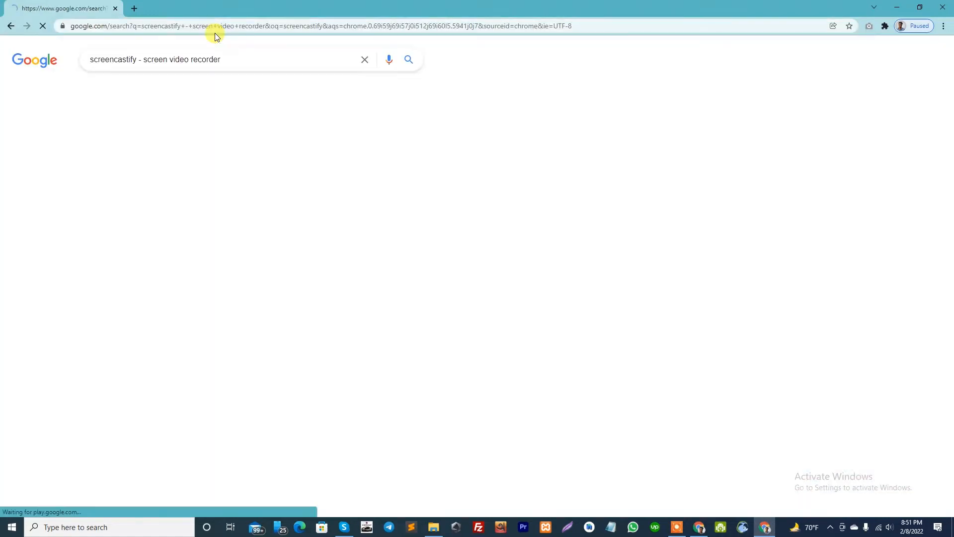
left_click_drag(229, 59, 84, 62)
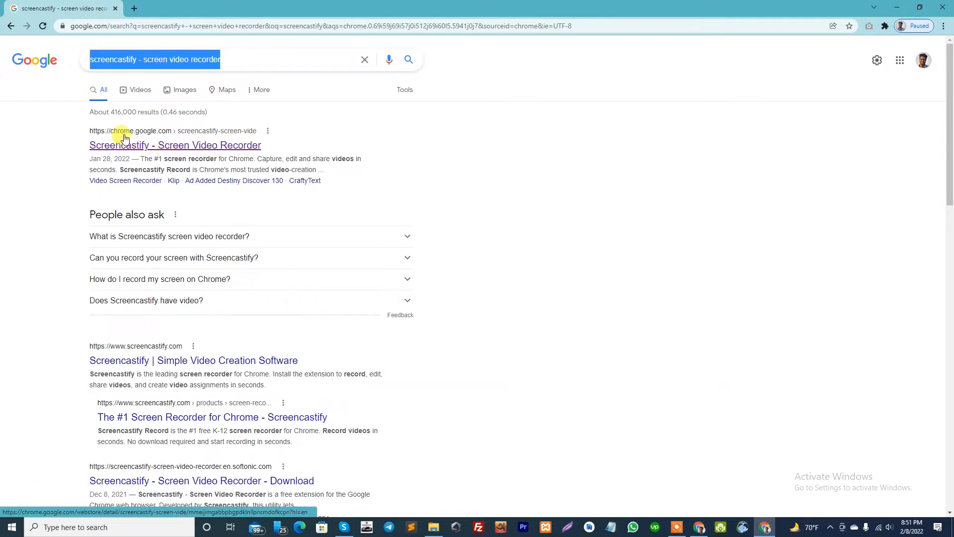
left_click(181, 147)
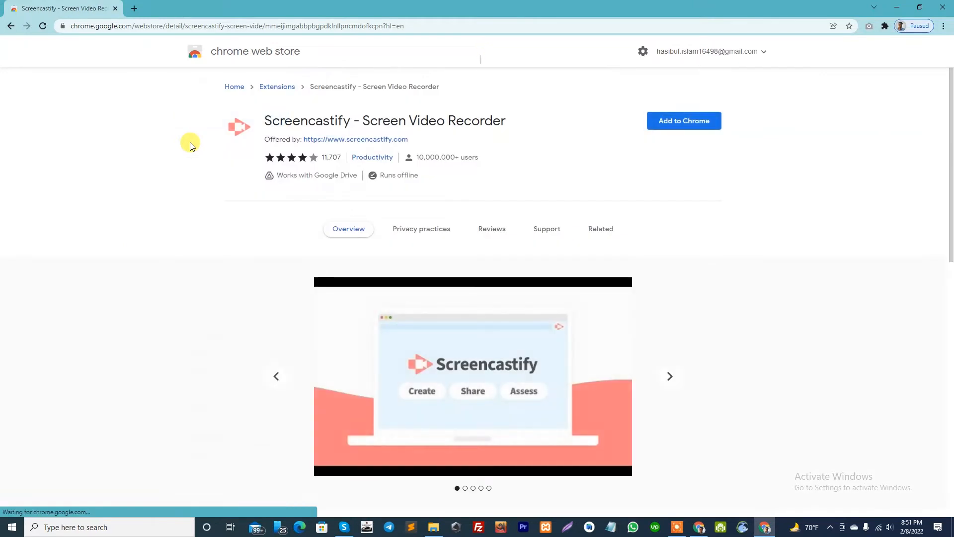
Add the Screencastify - Screen Video Recorder extension to Chrome and approve its installation.
left_click_drag(515, 118, 260, 118)
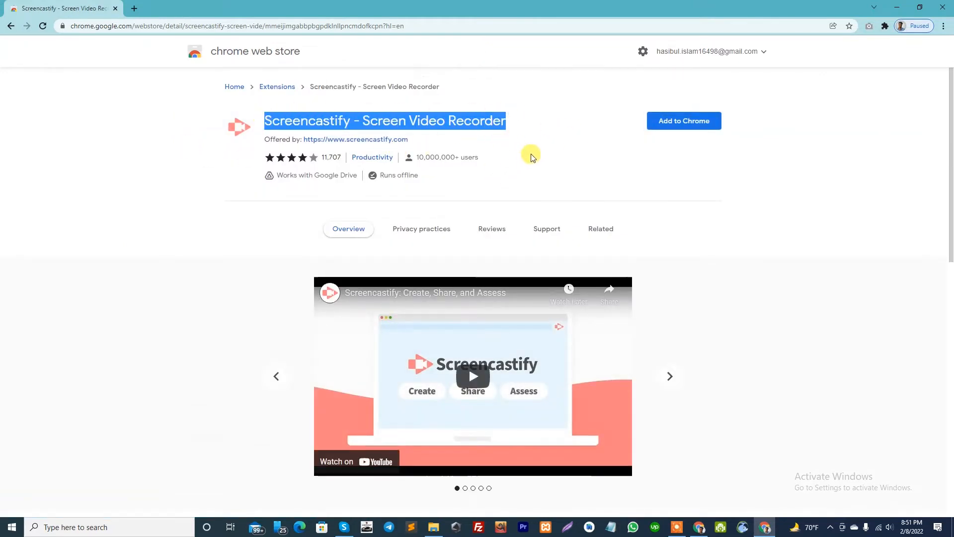
left_click(542, 136)
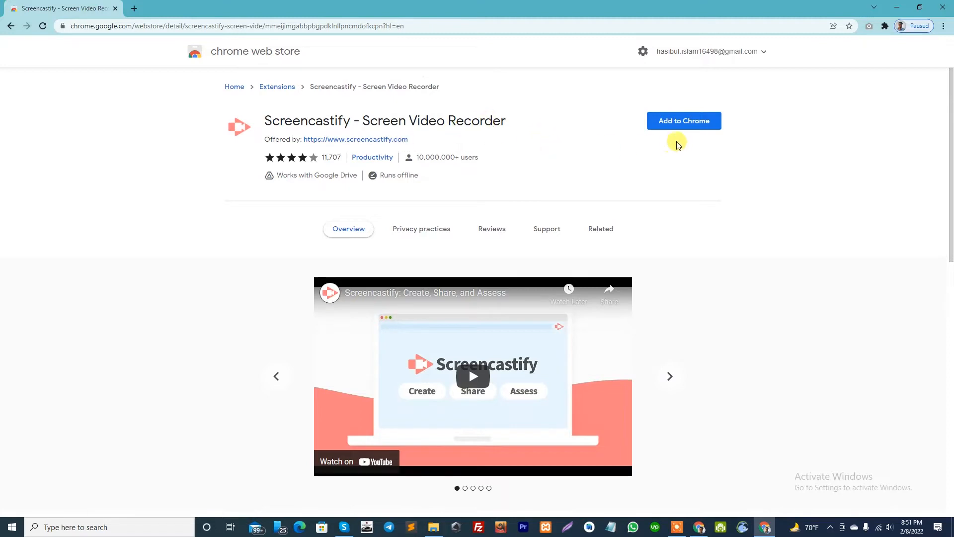
left_click(670, 124)
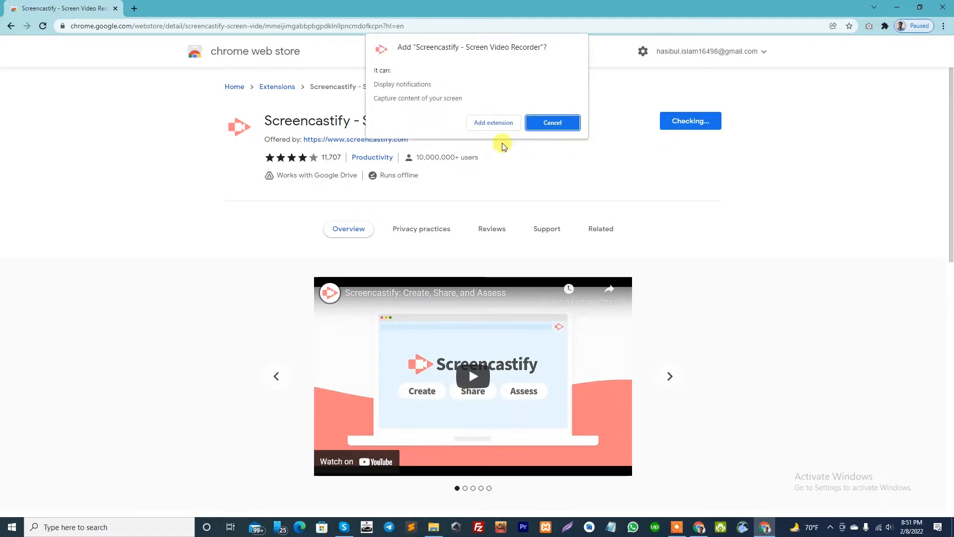
left_click(492, 122)
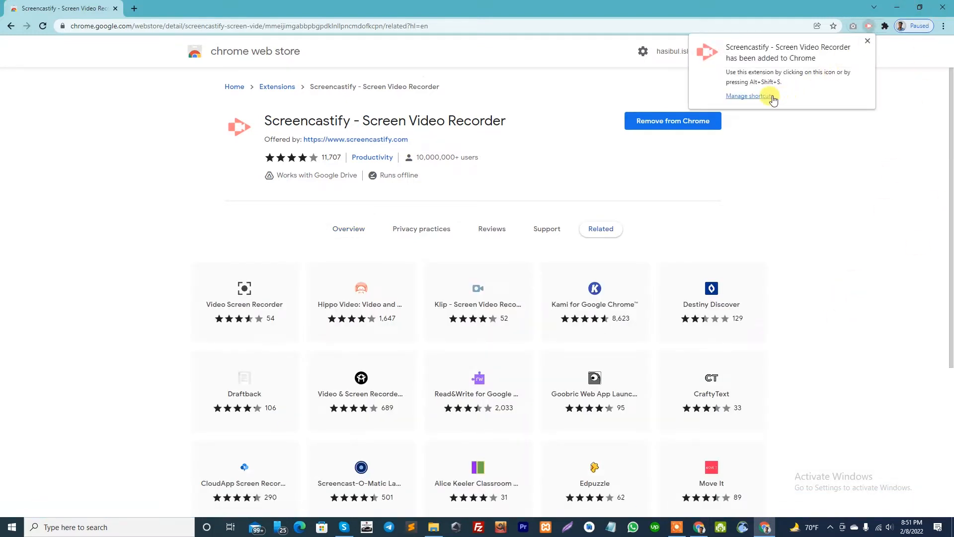
Pin the Screencastify extension so it stays accessible in the browser.
left_click(884, 27)
left_click(863, 121)
left_click(864, 167)
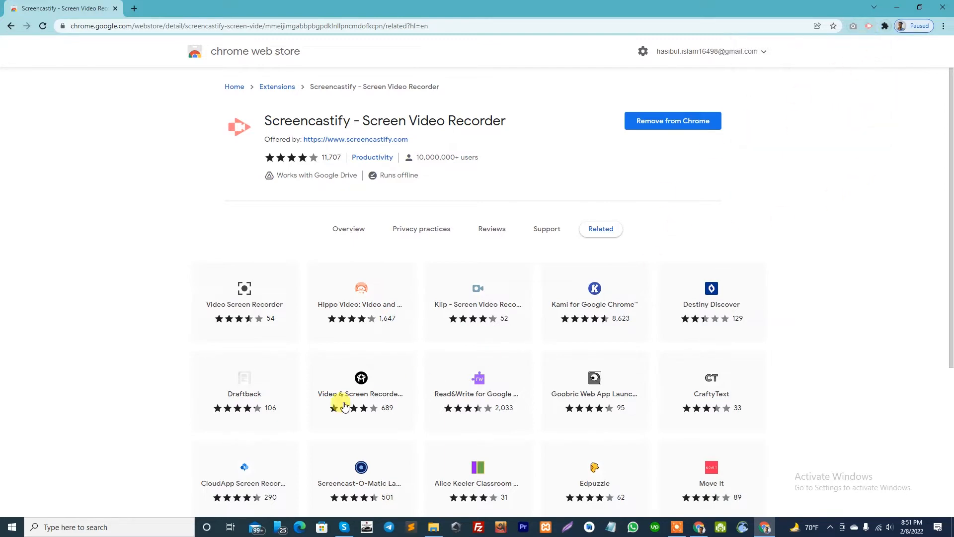
scroll(566, 370, "down", 4)
scroll(559, 364, "up", 4)
Search for "google" in a new tab, close the Chrome Web Store tab and open the Google home page.
left_click(134, 9)
type("gogoel")
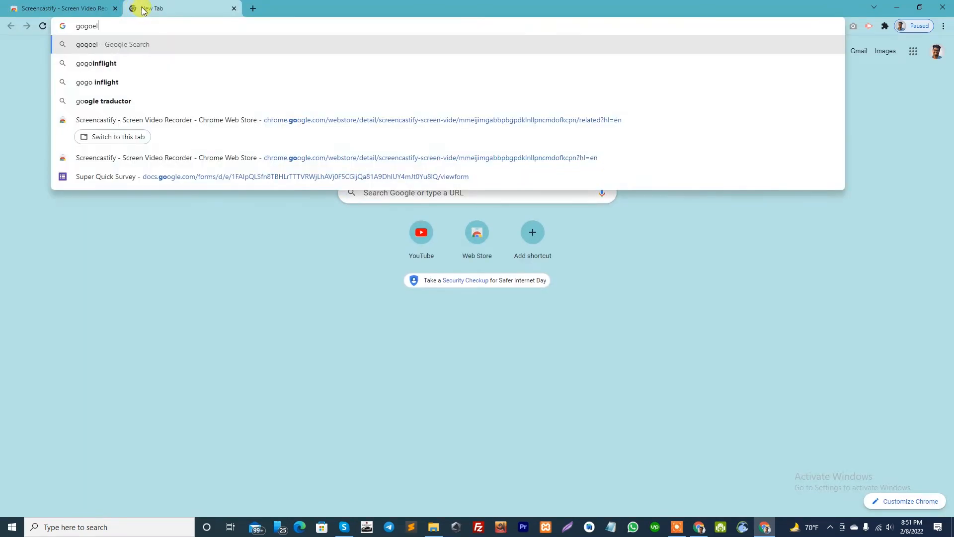
key("BackSpace")
key("BackSpace")
key("BackSpace")
key("BackSpace")
type("ogle")
key("Return")
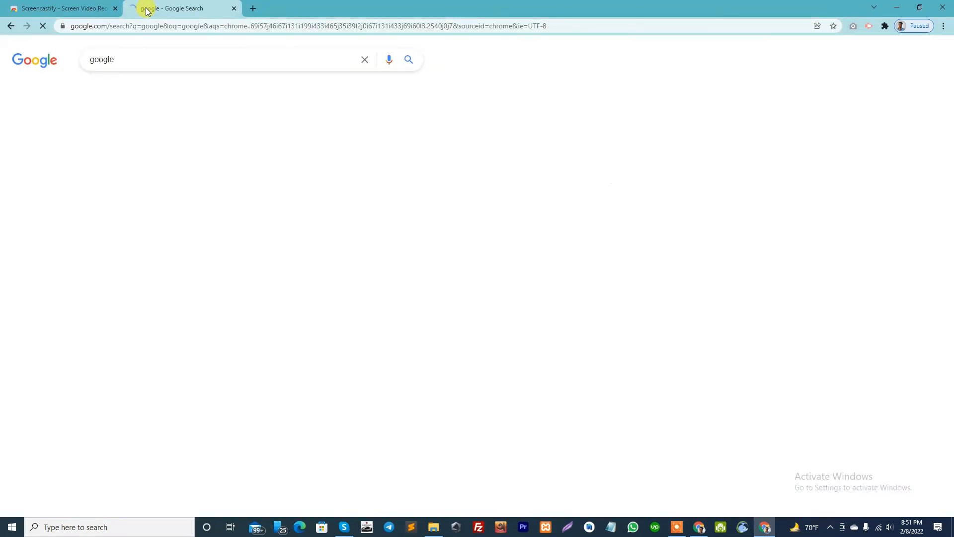
left_click(99, 9)
left_click(116, 9)
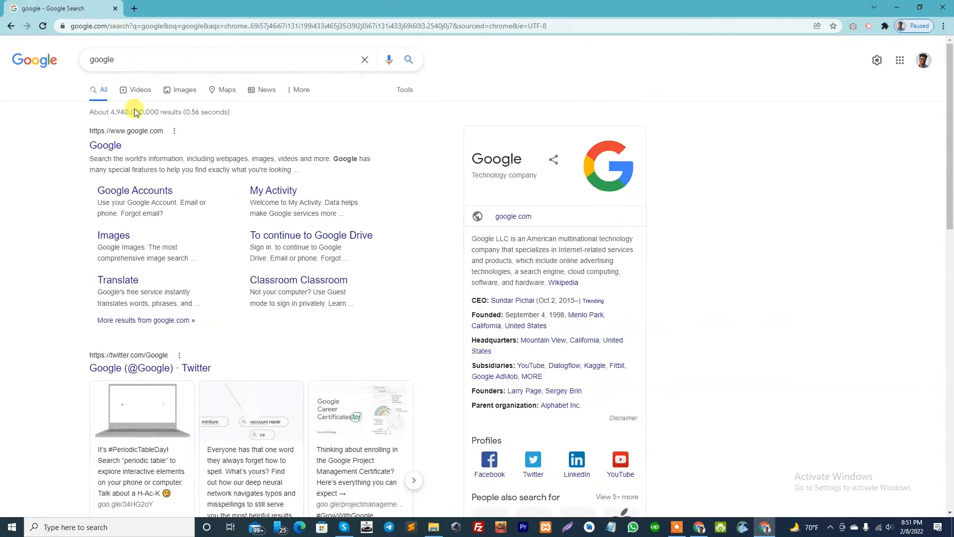
left_click(120, 144)
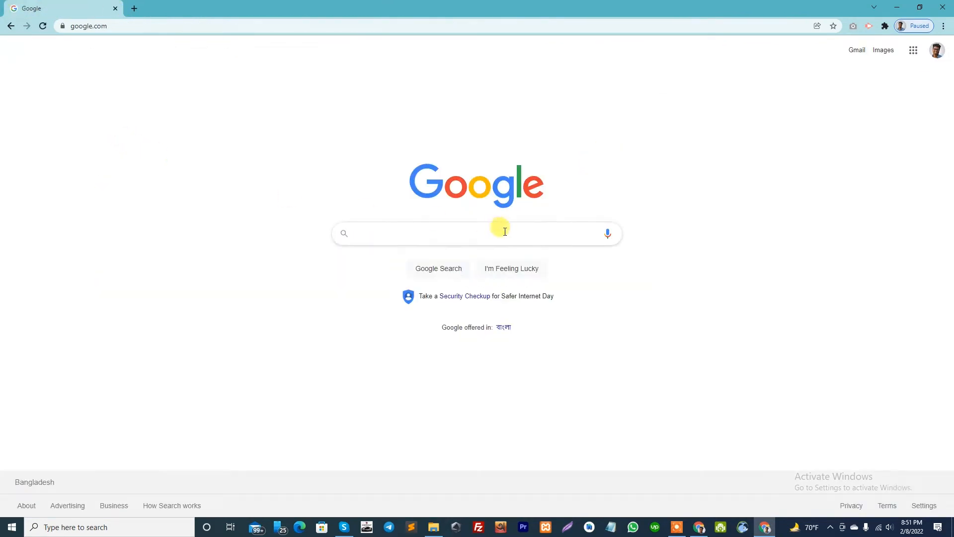
Delete all saved recordings on Screencastify's My Recordings page and close that page.
left_click(869, 29)
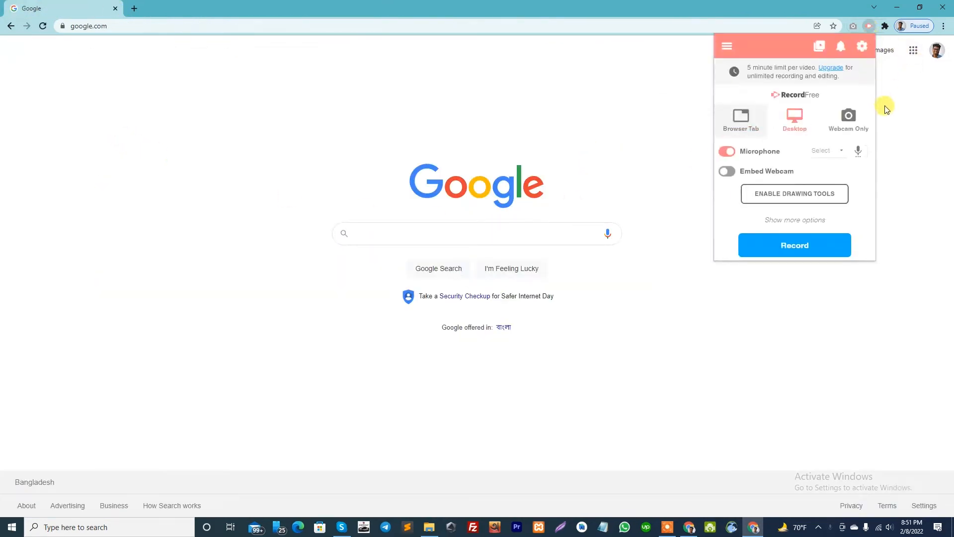
left_click(793, 244)
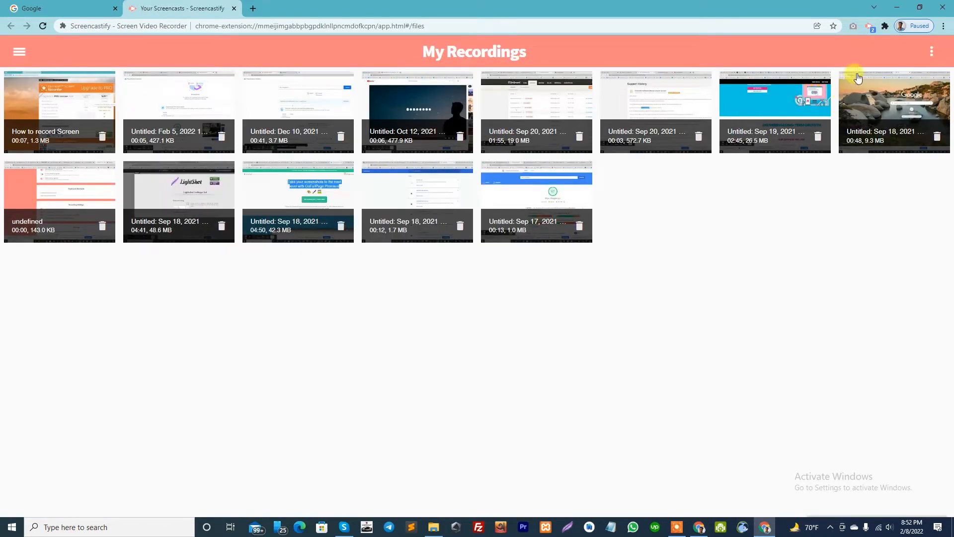
left_click(932, 51)
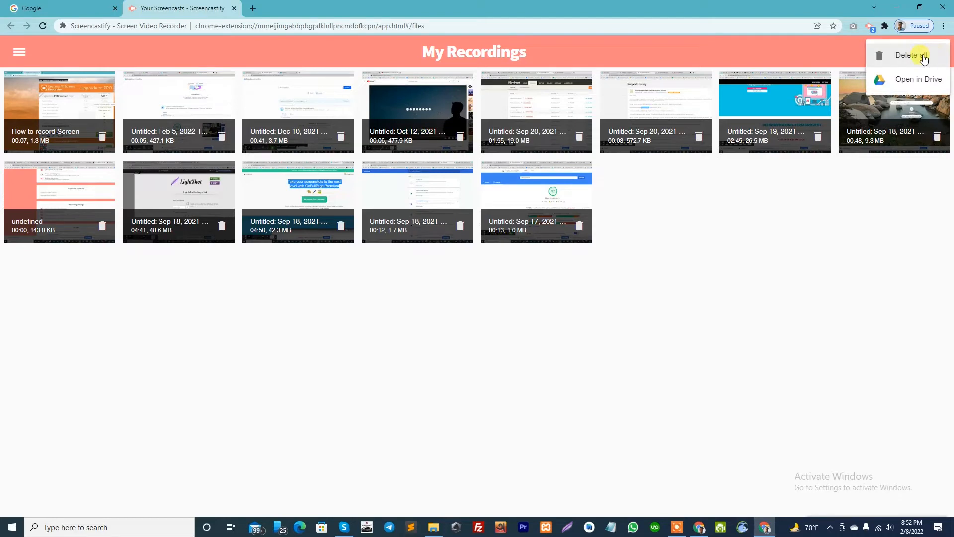
left_click(915, 56)
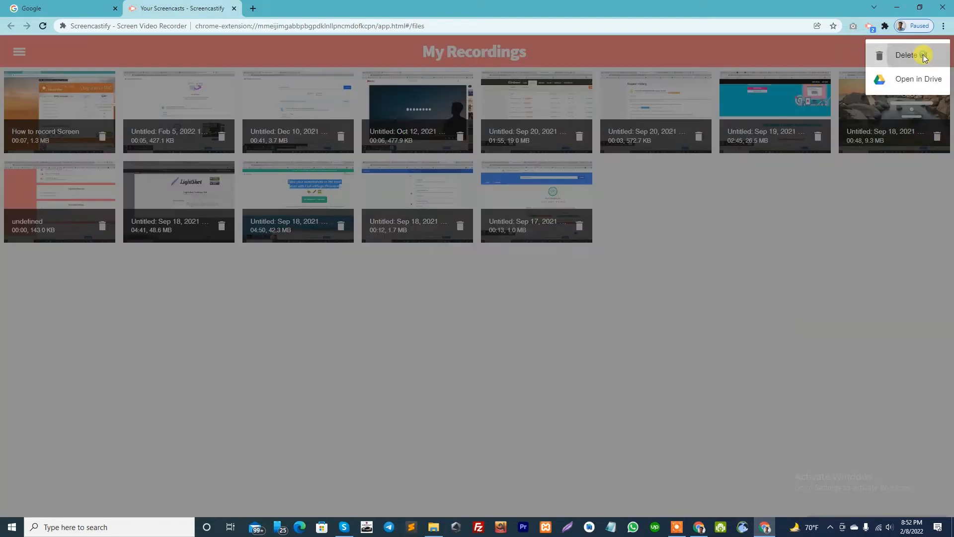
left_click(603, 315)
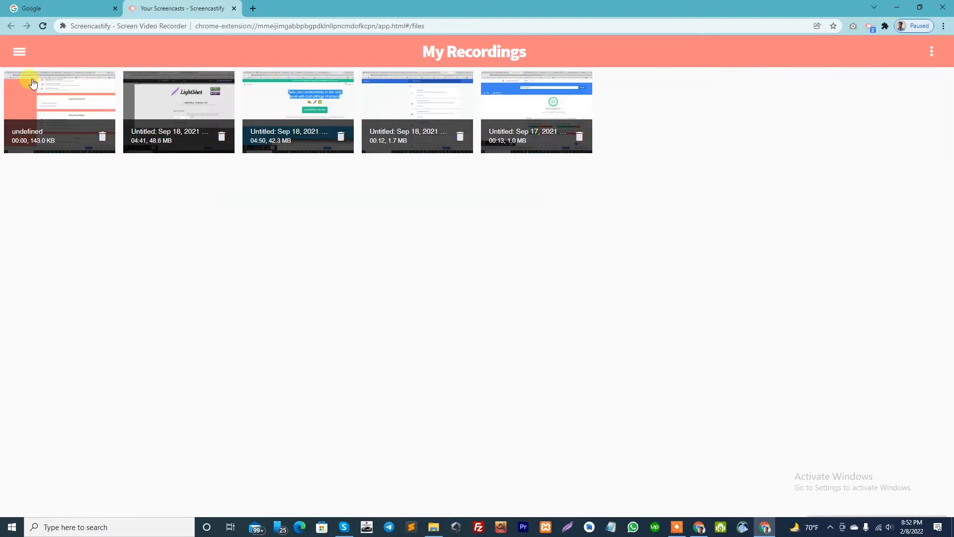
left_click(20, 51)
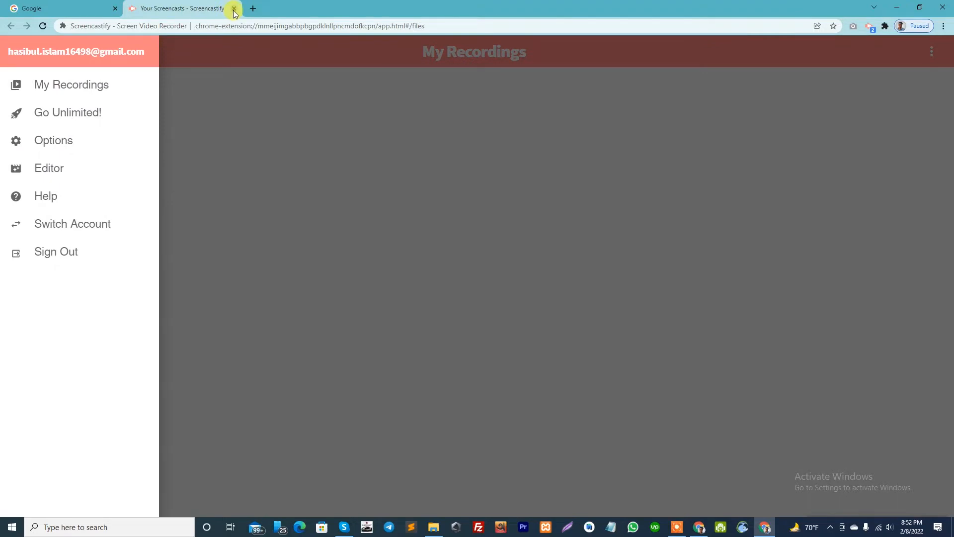
left_click(234, 9)
Set the Screencastify recorder's microphone to "Default - Microphone (USB Audio Device)".
left_click(868, 27)
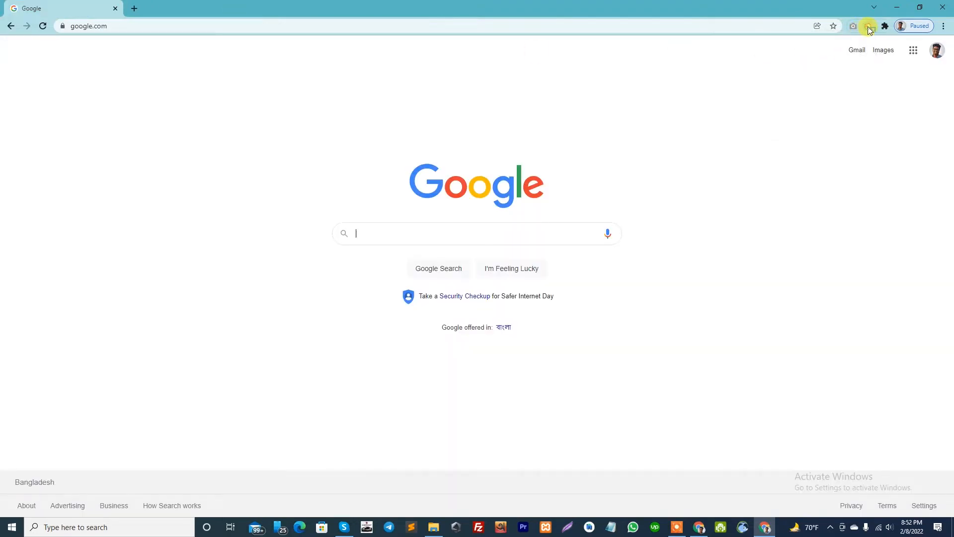
left_click(868, 28)
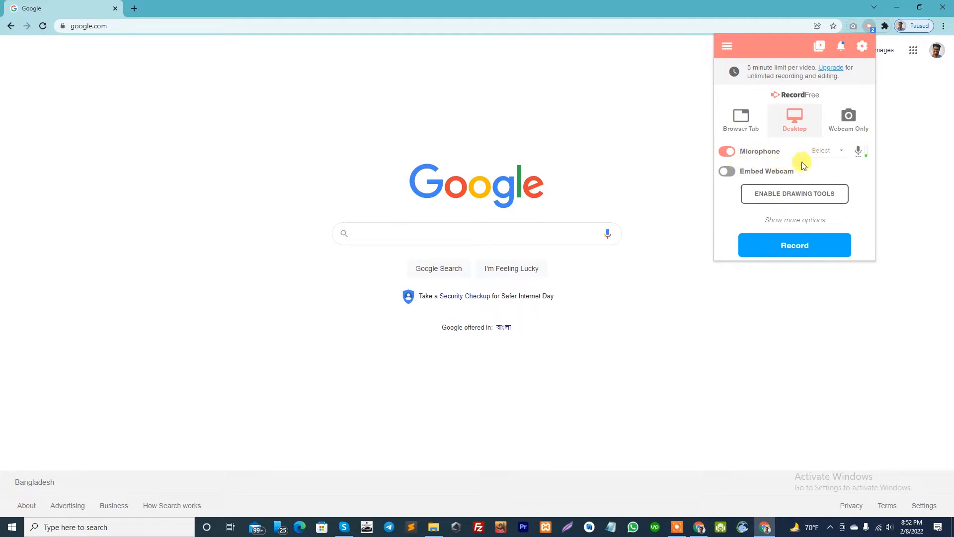
left_click(833, 153)
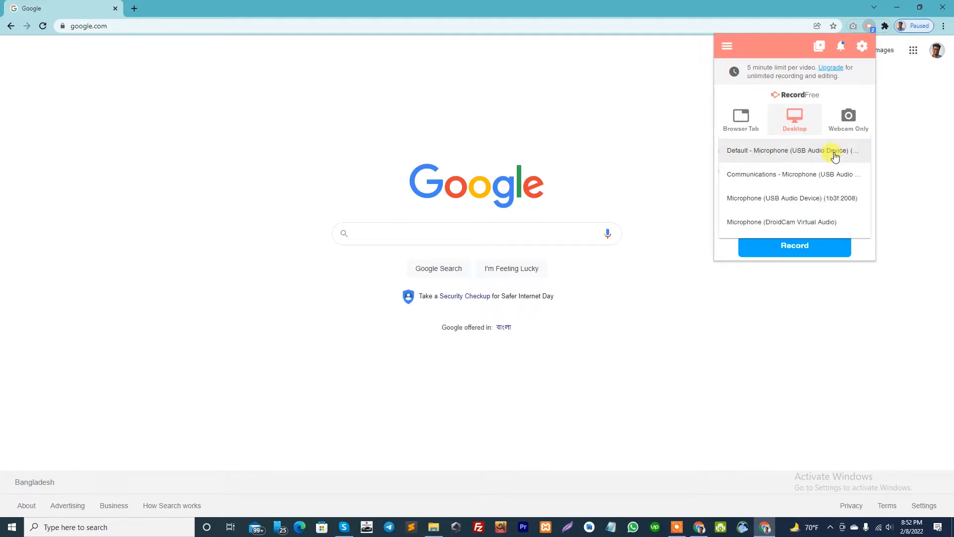
left_click(772, 151)
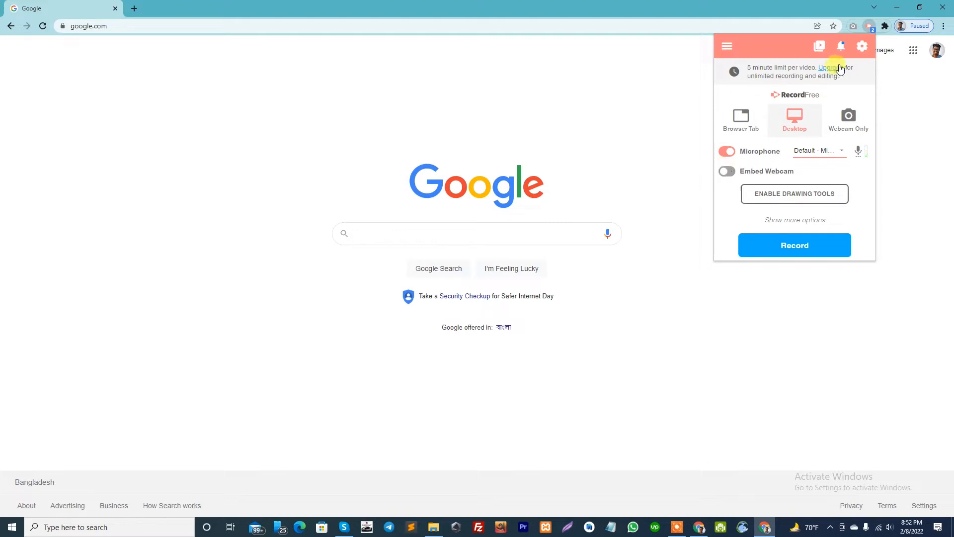
Check the tab resize choices in the recorder's advanced settings and set the maximum frame rate to 30 FPS.
left_click(862, 45)
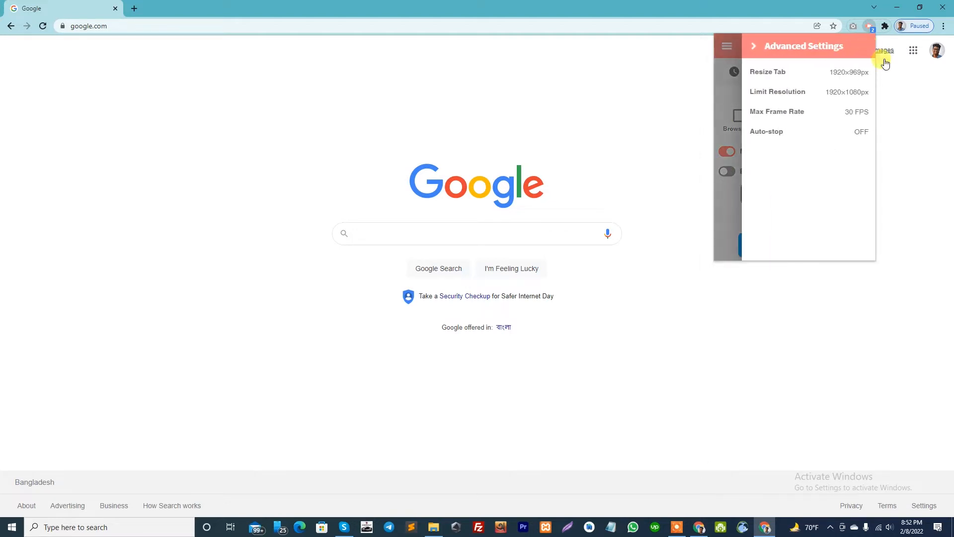
left_click(839, 73)
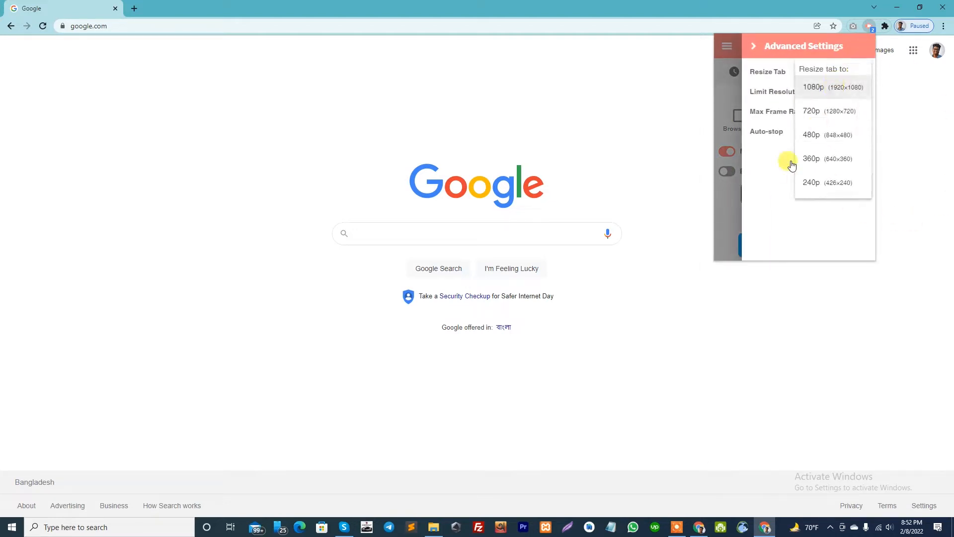
left_click(772, 165)
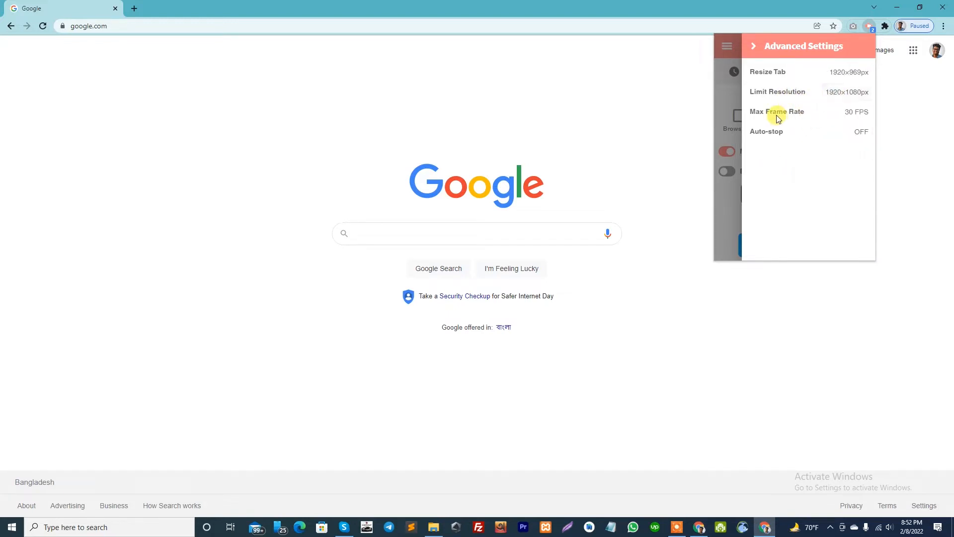
left_click(854, 113)
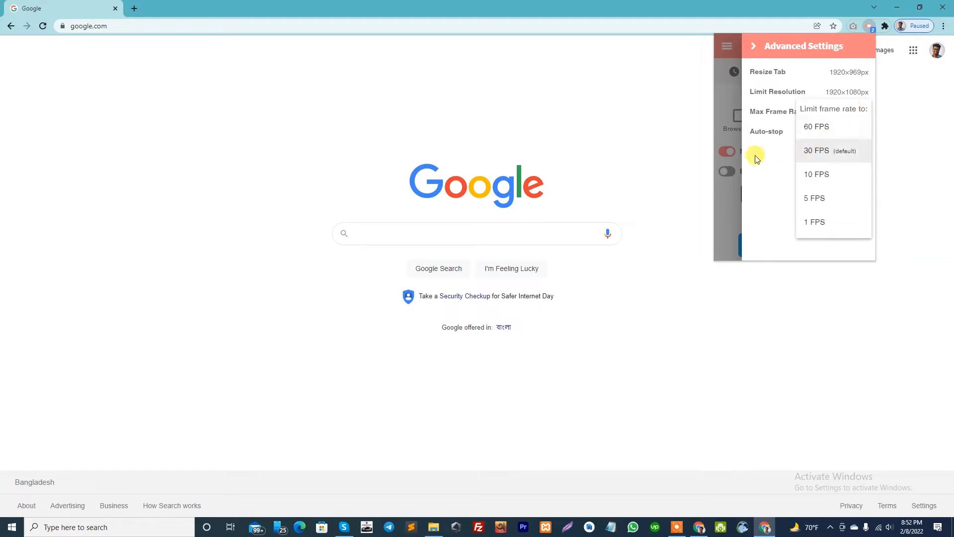
left_click(821, 149)
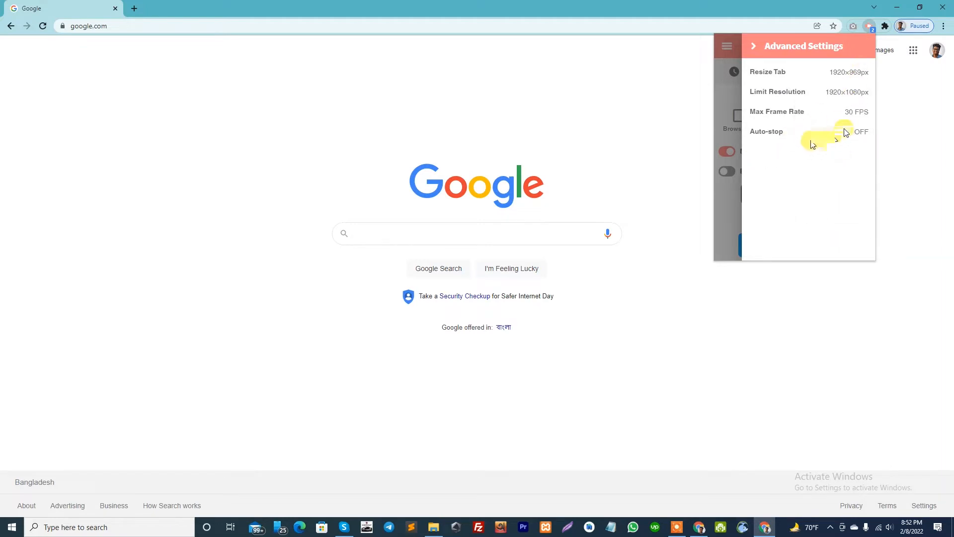
left_click(748, 48)
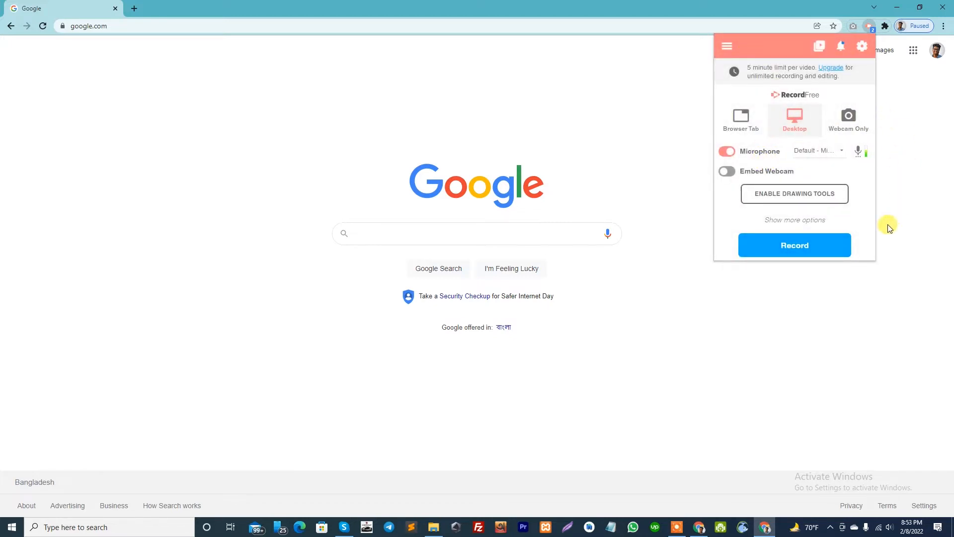
Enable Screencastify's drawing tools and allow the additional permission to read and change data on all websites.
left_click(774, 199)
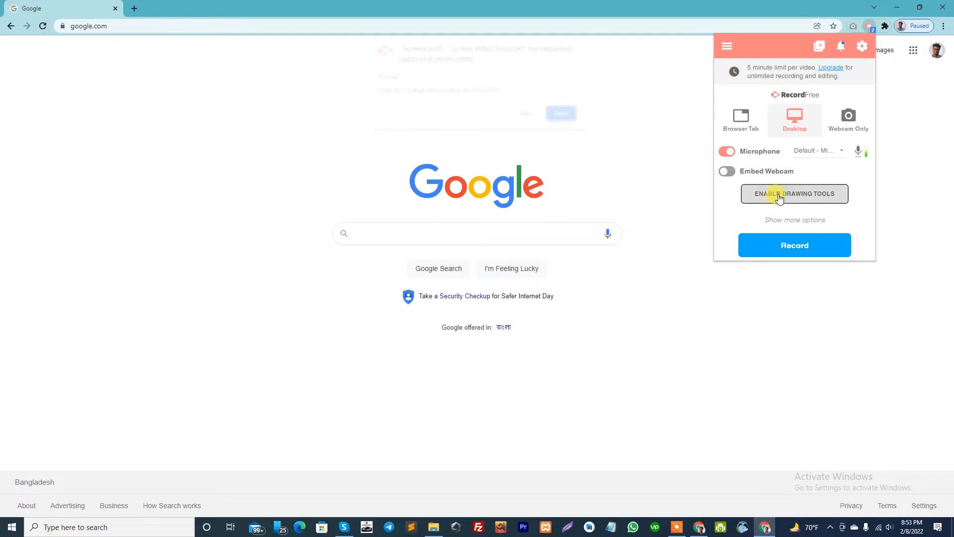
left_click(529, 115)
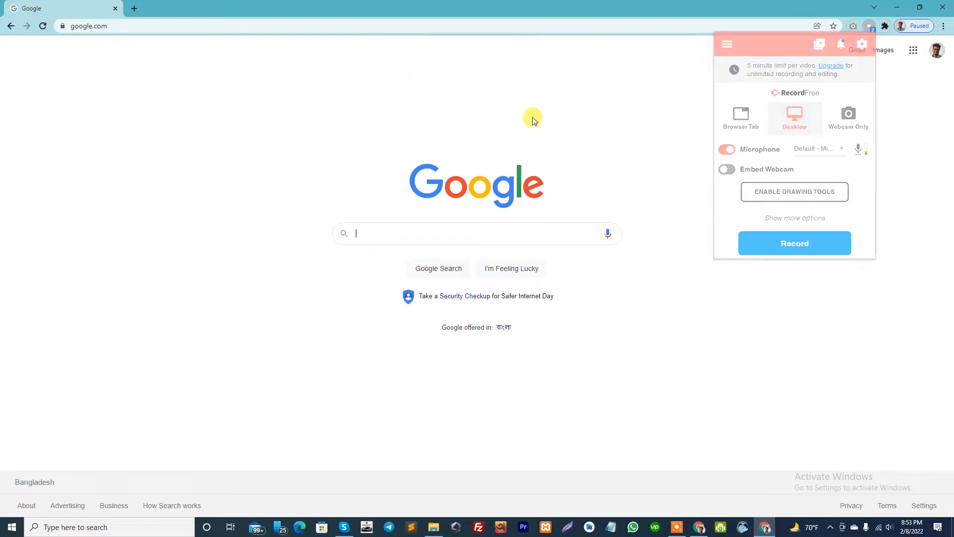
Start a Desktop recording with the Screencastify recorder and share the screen with it.
left_click(869, 26)
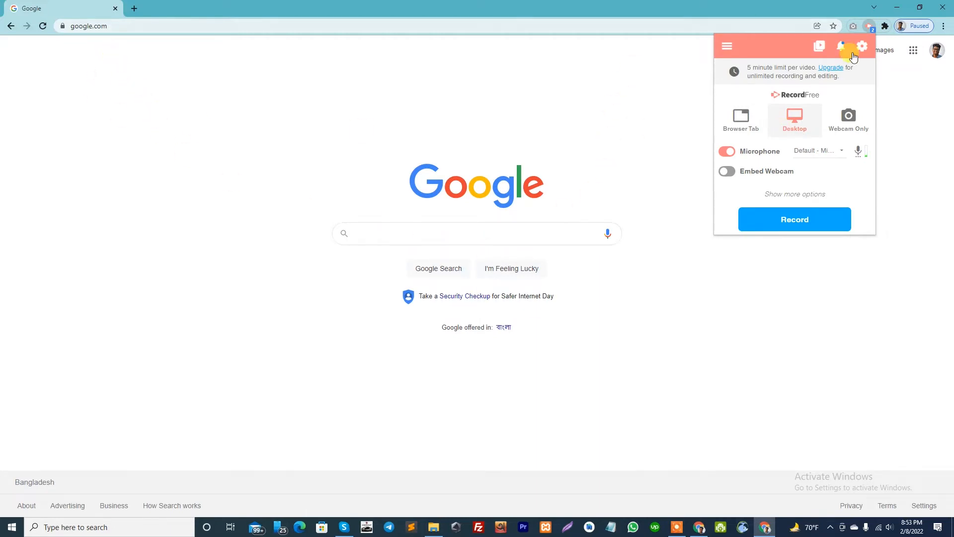
left_click(727, 47)
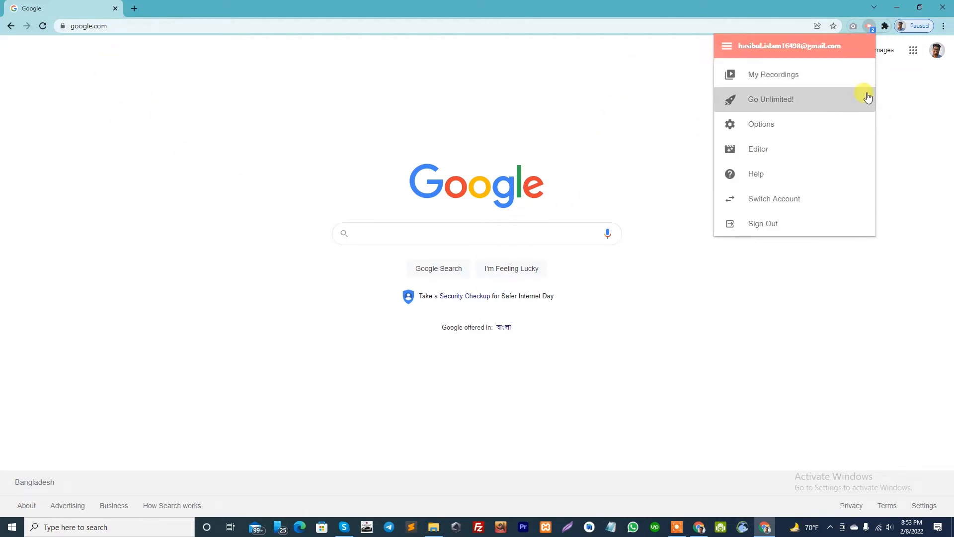
left_click(722, 50)
left_click(795, 220)
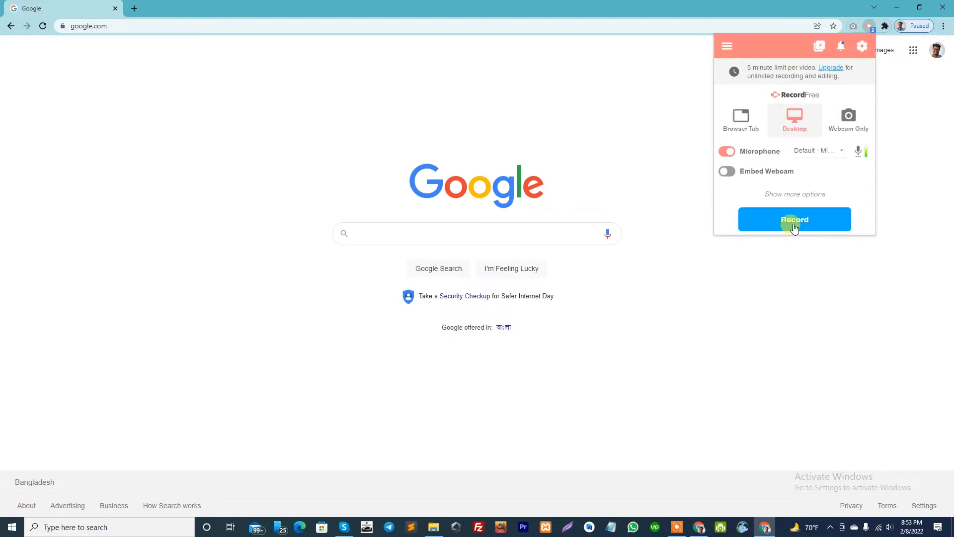
left_click(422, 294)
left_click(567, 372)
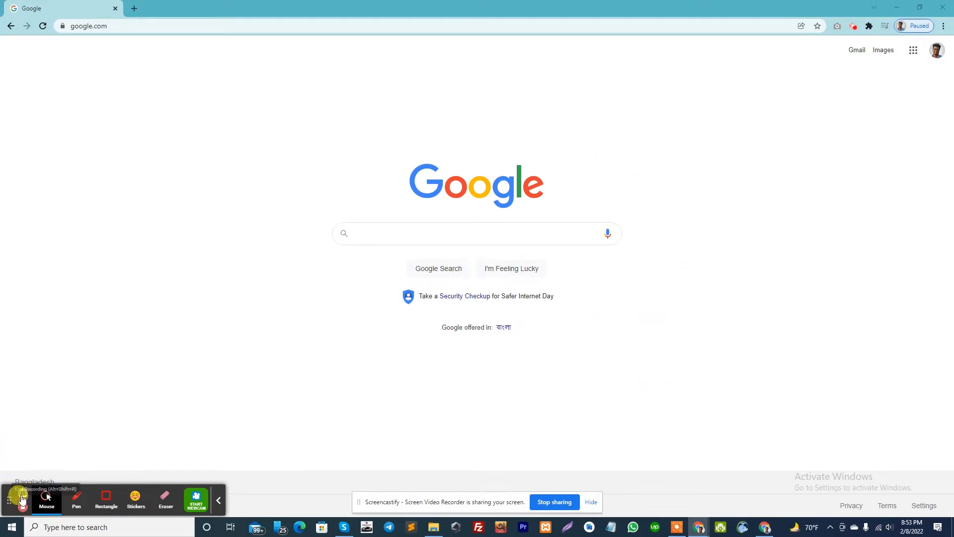
Pause and resume the recording, and move the screen-sharing notice away from the page centre.
left_click(23, 496)
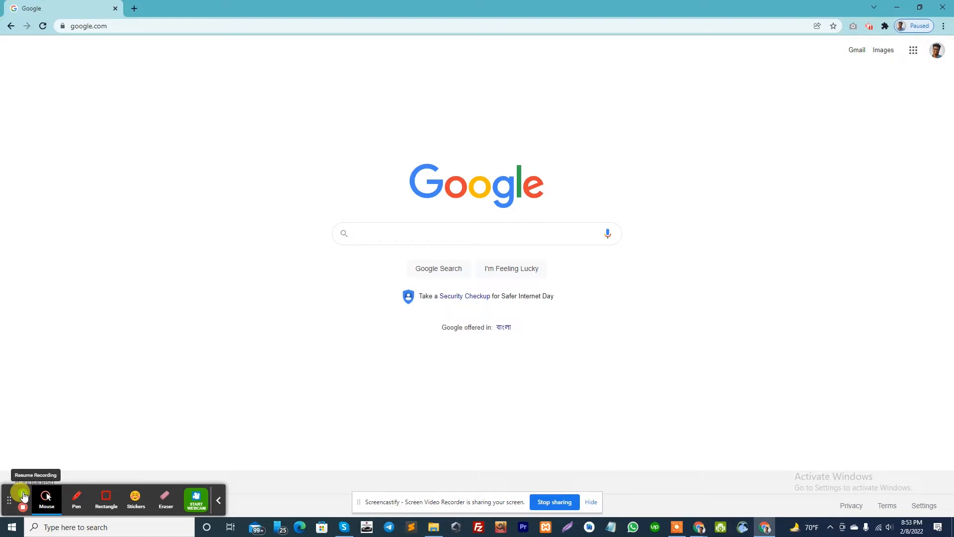
left_click(23, 495)
left_click_drag(458, 502, 759, 512)
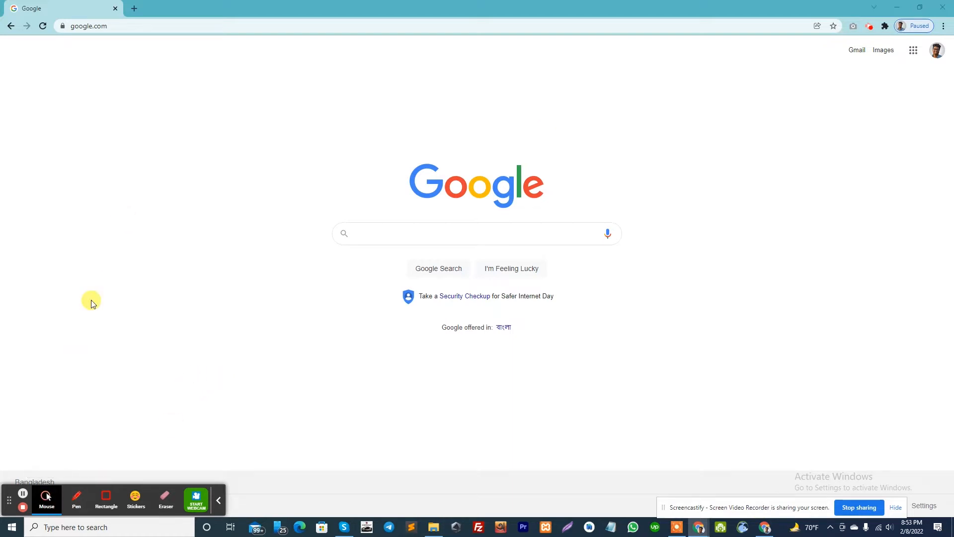
Check the mouse pointer styles, and handwrite "Video" and "Wrong" in red with the Pen tool on either side of the Google page.
left_click(45, 501)
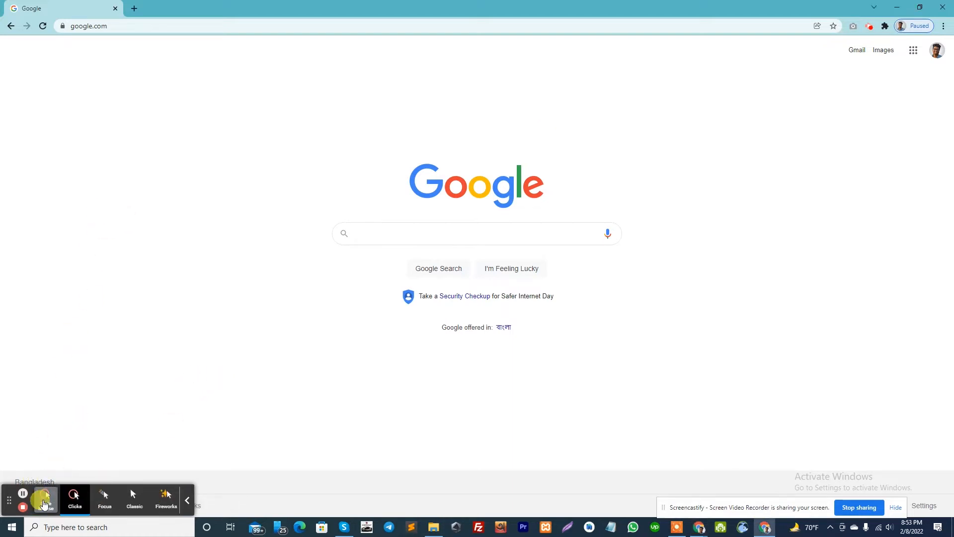
left_click(50, 499)
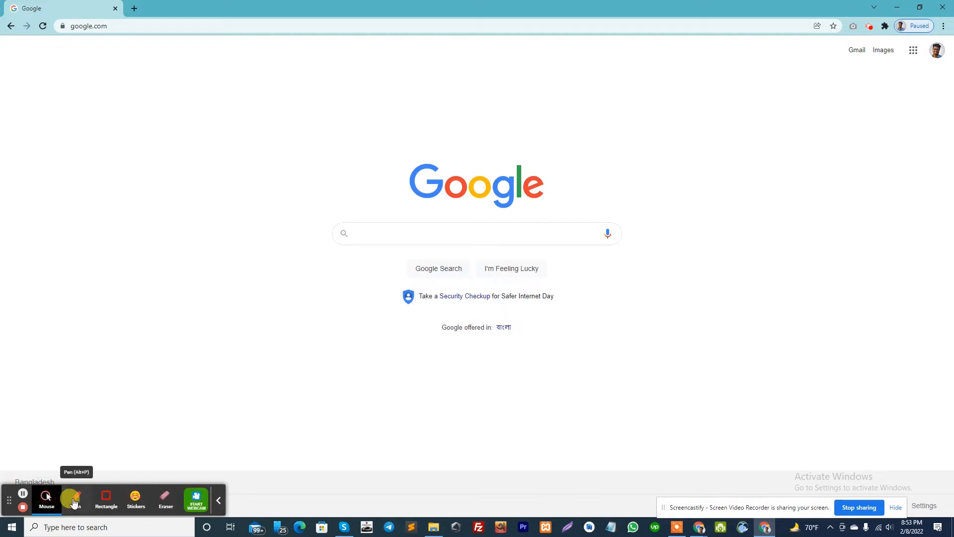
left_click(74, 503)
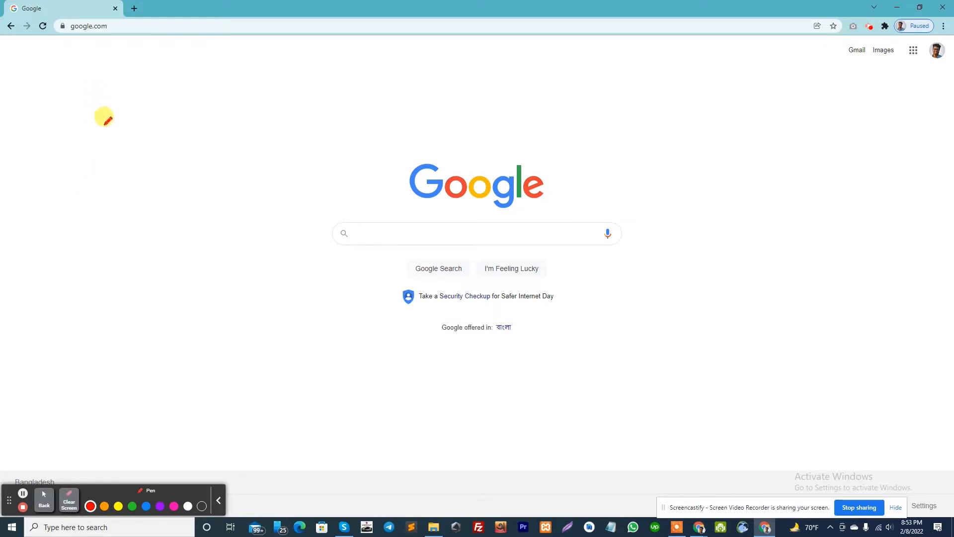
mouse_move(88, 121)
left_mouse_down()
mouse_move(136, 116)
mouse_move(165, 167)
left_mouse_up()
left_click(151, 130)
mouse_move(183, 114)
left_mouse_down()
mouse_move(205, 151)
mouse_move(229, 119)
mouse_move(245, 142)
mouse_move(269, 124)
mouse_move(259, 108)
left_mouse_up()
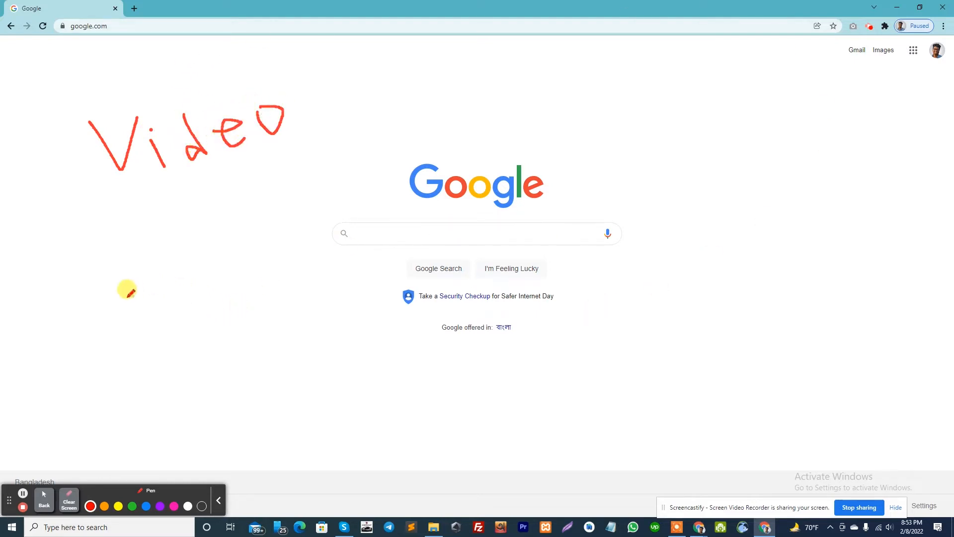
mouse_move(665, 98)
left_mouse_down()
mouse_move(683, 111)
mouse_move(706, 98)
mouse_move(715, 113)
mouse_move(723, 103)
mouse_move(725, 122)
mouse_move(737, 103)
mouse_move(756, 126)
mouse_move(828, 78)
mouse_move(834, 99)
mouse_move(884, 67)
left_mouse_up()
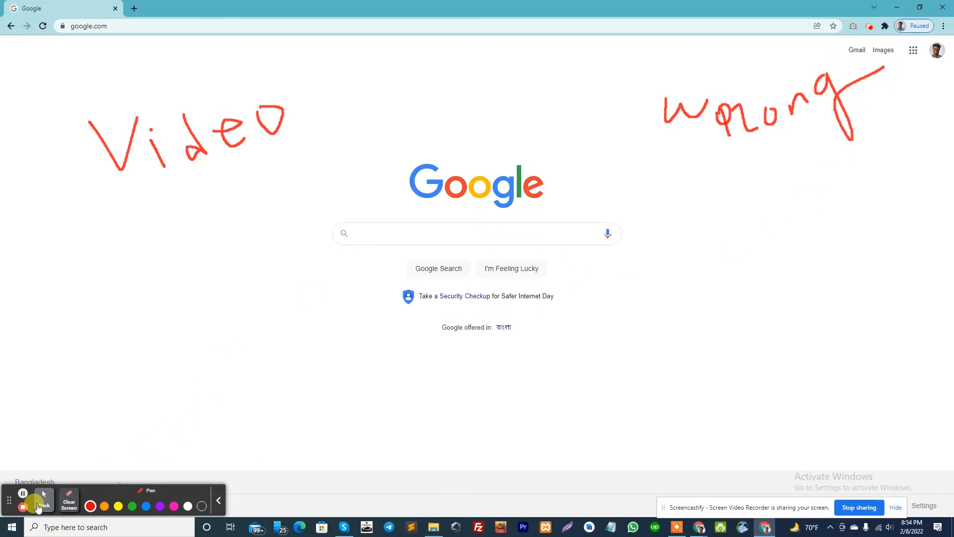
left_click(46, 506)
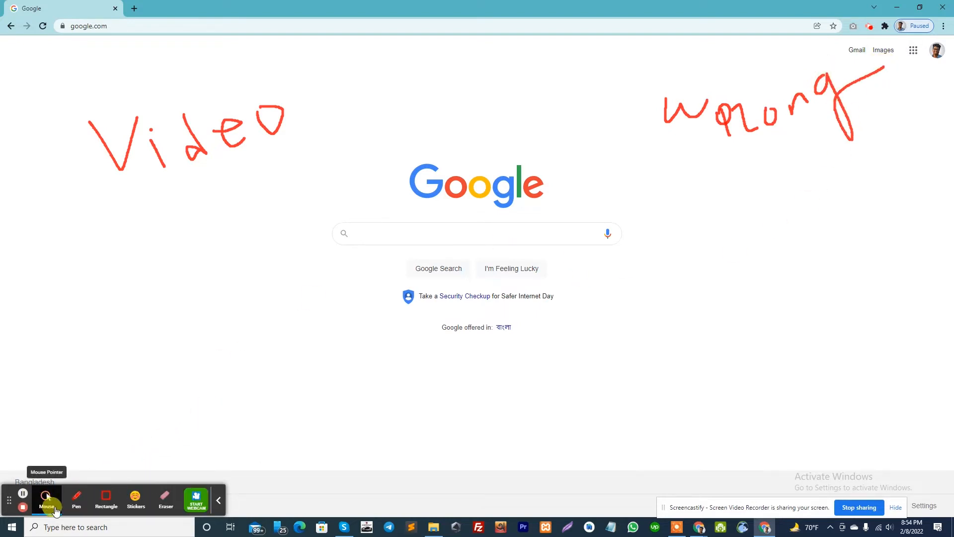
Draw two red rectangles on the Google page, one above the logo and one below the handwritten "Video".
left_click(107, 500)
left_click_drag(366, 80, 507, 120)
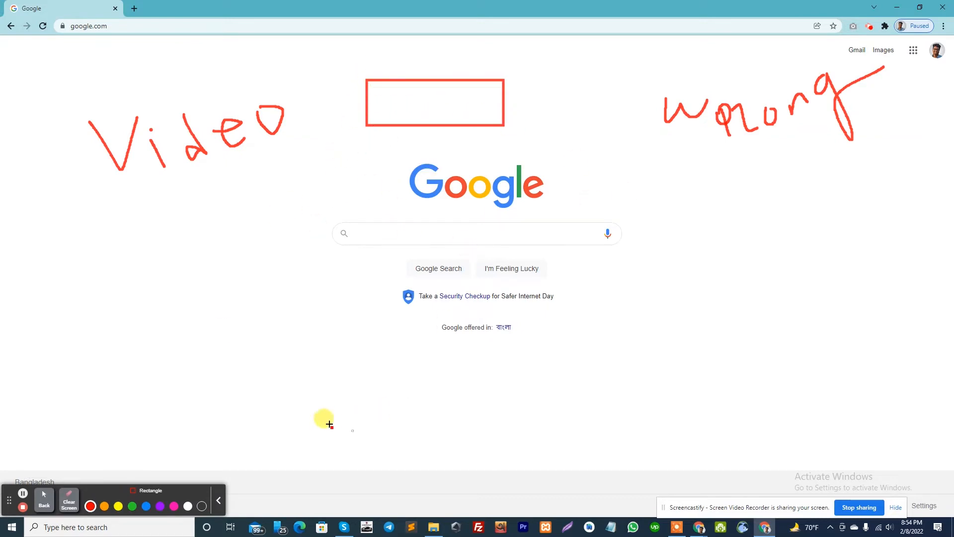
mouse_move(93, 248)
left_mouse_down()
mouse_move(317, 313)
mouse_move(274, 301)
left_mouse_up()
Open youtube.com in a new browser tab.
left_click(133, 9)
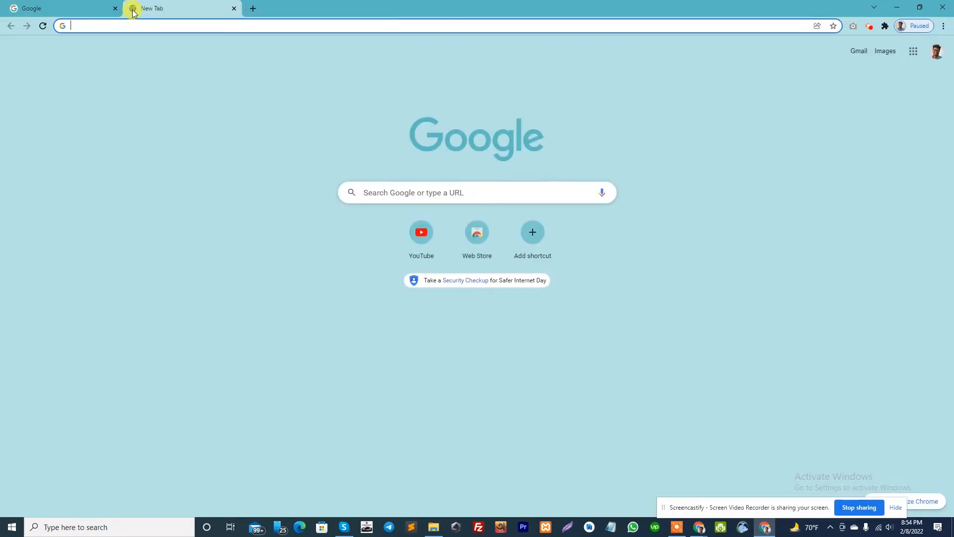
type("youtube.com")
key("Return")
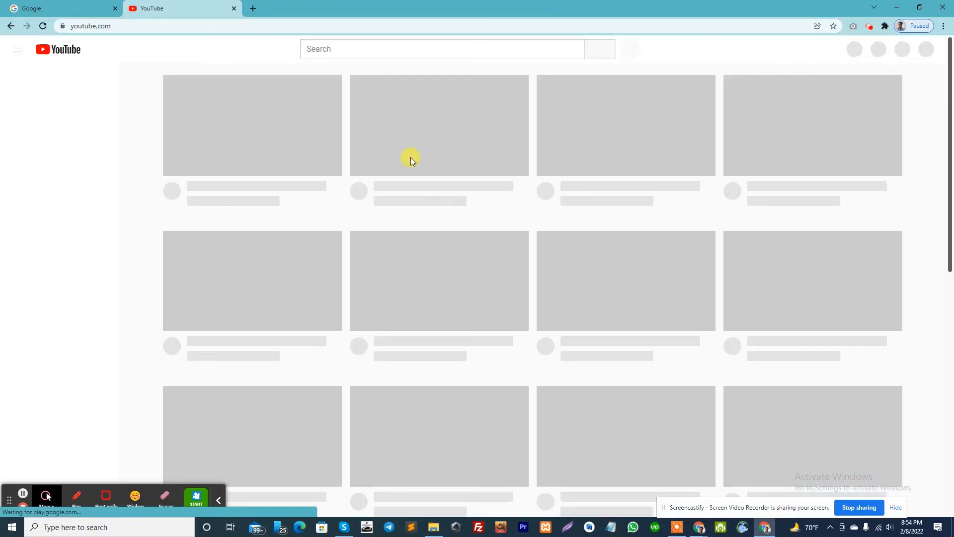
Frame the "Creating A Contact Form Using Contact Form 7" video on the YouTube home page with a red rectangle.
scroll(542, 236, "down", 2)
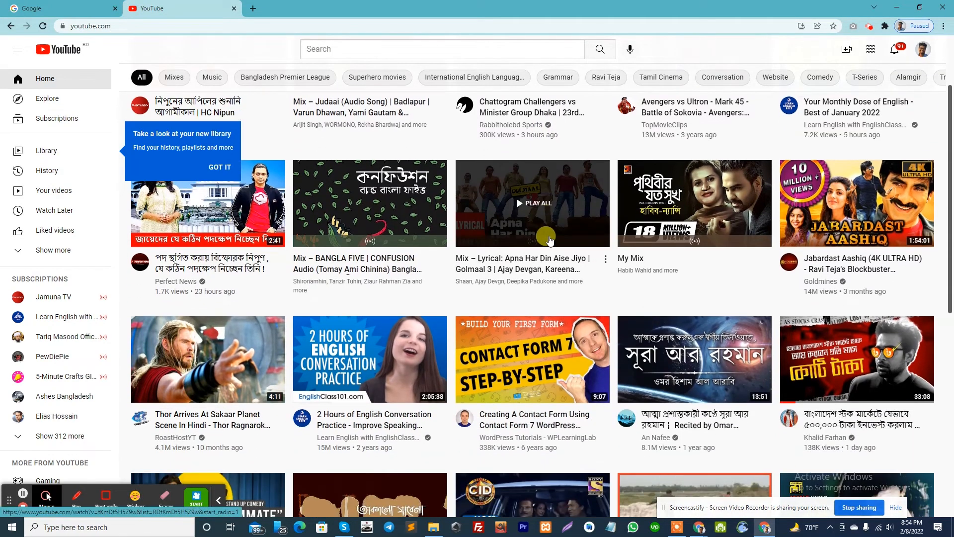
scroll(550, 240, "up", 2)
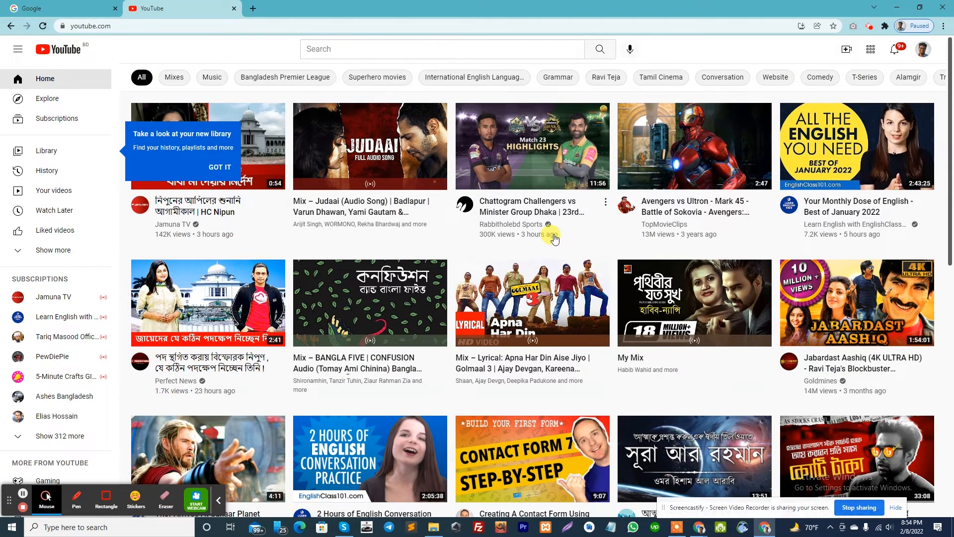
scroll(555, 239, "down", 3)
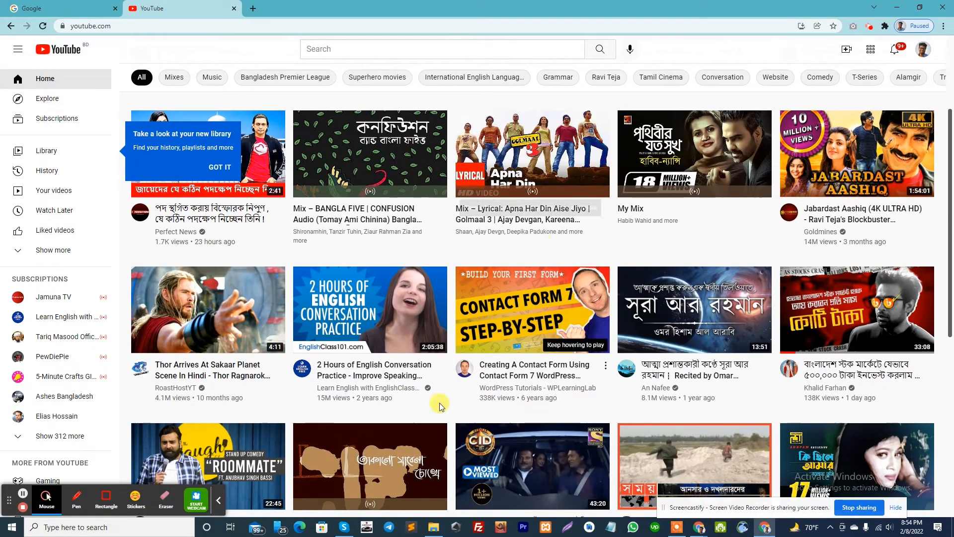
left_click(106, 497)
mouse_move(441, 264)
left_mouse_down()
mouse_move(507, 338)
mouse_move(623, 392)
left_mouse_up()
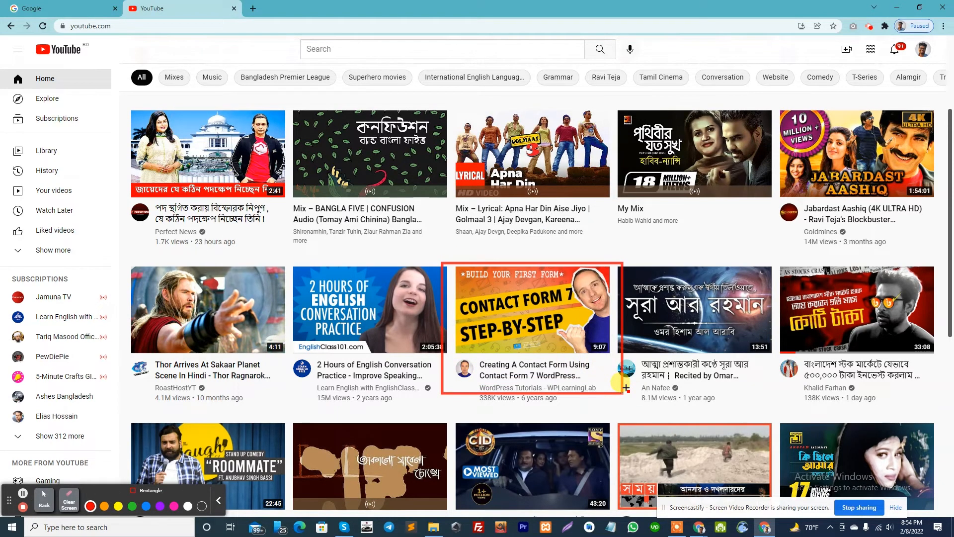
Return to the Google page and draw a small blue rectangle beside the lower red one and a pink rectangle below "Wrong".
left_click(55, 5)
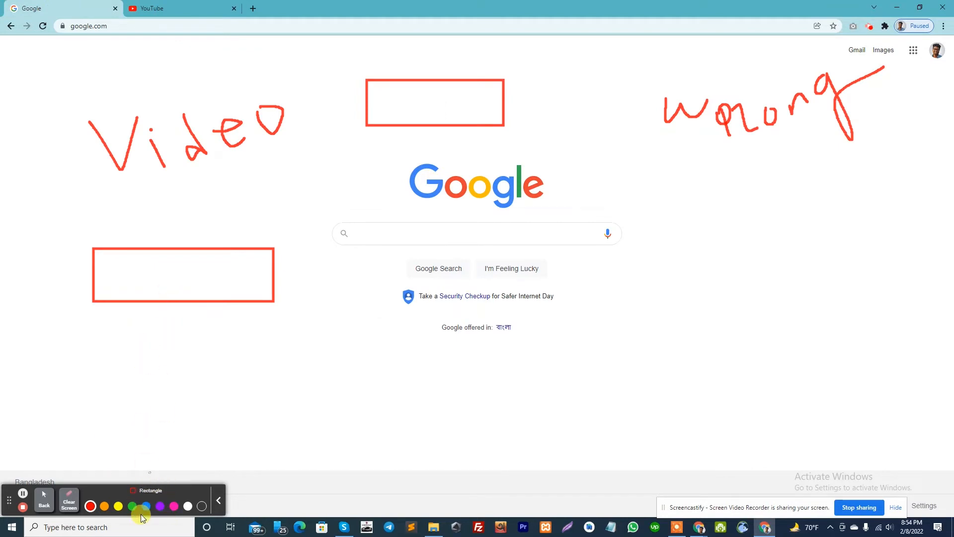
left_click_drag(58, 275, 70, 301)
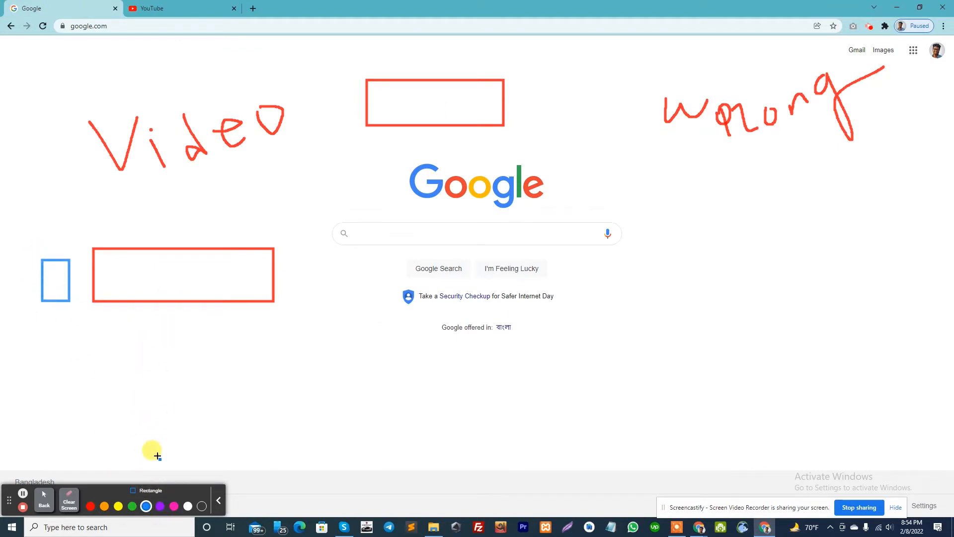
left_click(174, 506)
left_click_drag(674, 247, 773, 309)
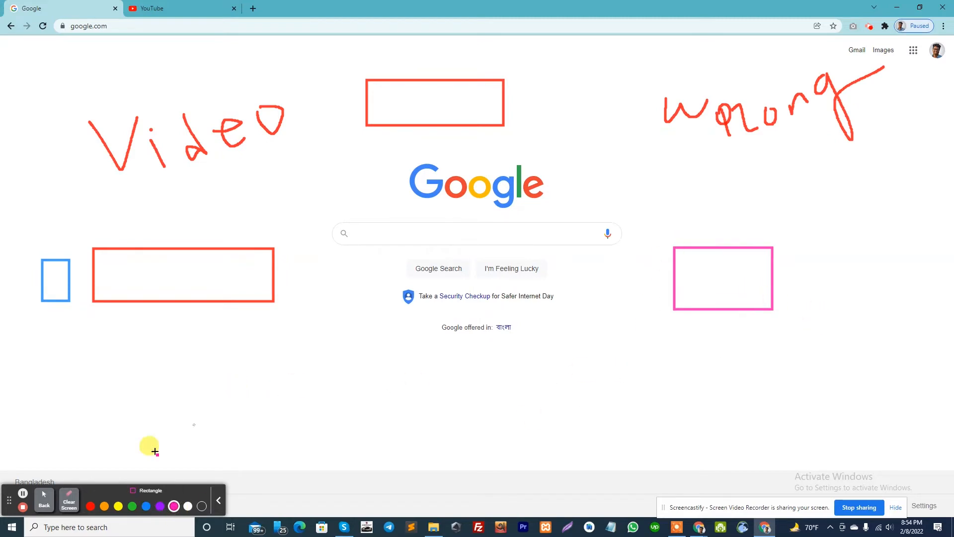
left_click(44, 499)
Place one smiley sticker below "Video" and three thumbs-up stickers around the lower red rectangle.
left_click(144, 497)
left_click(68, 212)
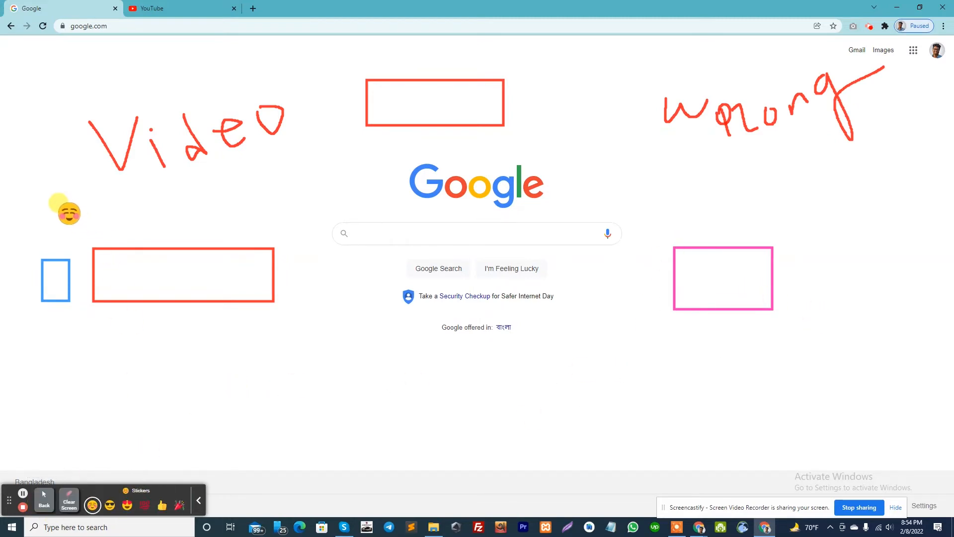
left_click(198, 504)
left_click(97, 502)
left_click(162, 506)
left_click(226, 253)
left_click(269, 209)
left_click(292, 353)
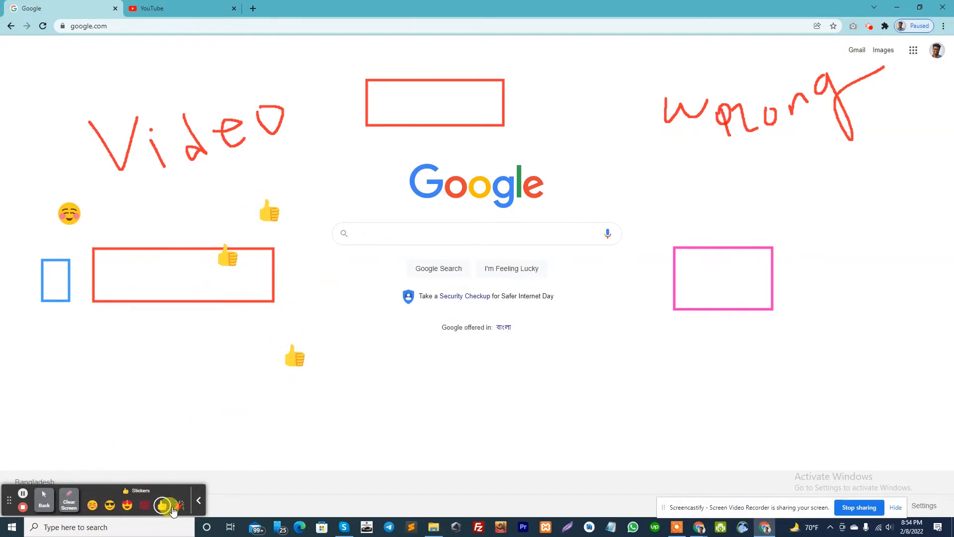
left_click(43, 499)
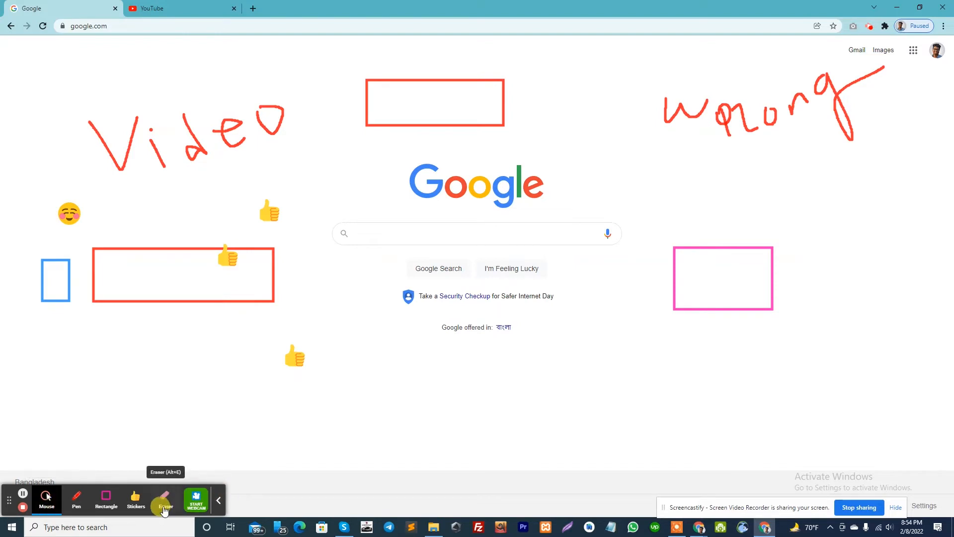
Erase two thumbs-up stickers, part of the lower red rectangle and the bottom edge of the upper one.
left_click(164, 506)
mouse_move(420, 279)
left_mouse_down()
mouse_move(194, 295)
mouse_move(264, 234)
mouse_move(224, 258)
mouse_move(256, 249)
mouse_move(268, 318)
mouse_move(273, 276)
mouse_move(208, 305)
mouse_move(250, 298)
mouse_move(440, 150)
mouse_move(433, 123)
mouse_move(402, 126)
mouse_move(479, 114)
mouse_move(522, 120)
left_mouse_up()
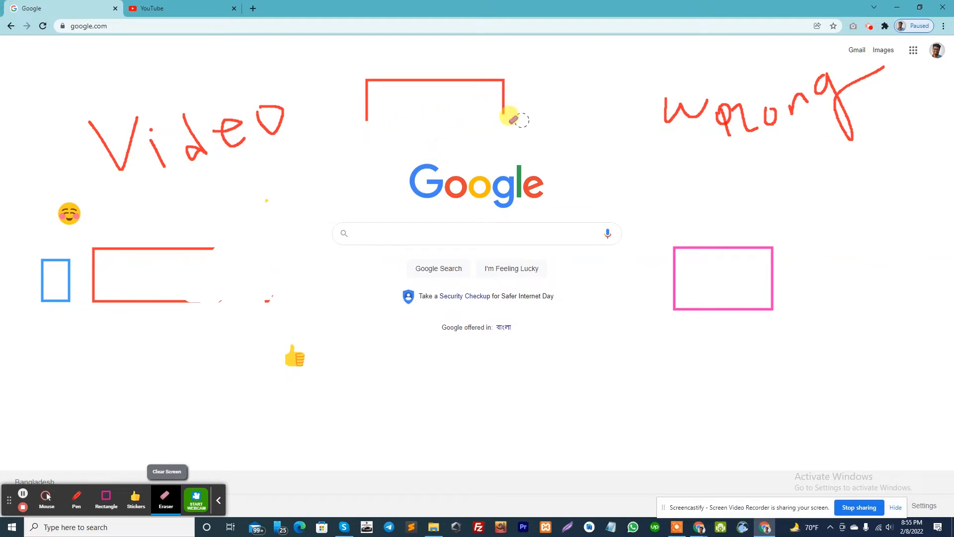
mouse_move(362, 104)
left_mouse_down()
mouse_move(94, 464)
mouse_move(11, 516)
mouse_move(56, 422)
mouse_move(38, 403)
mouse_move(5, 497)
left_mouse_up()
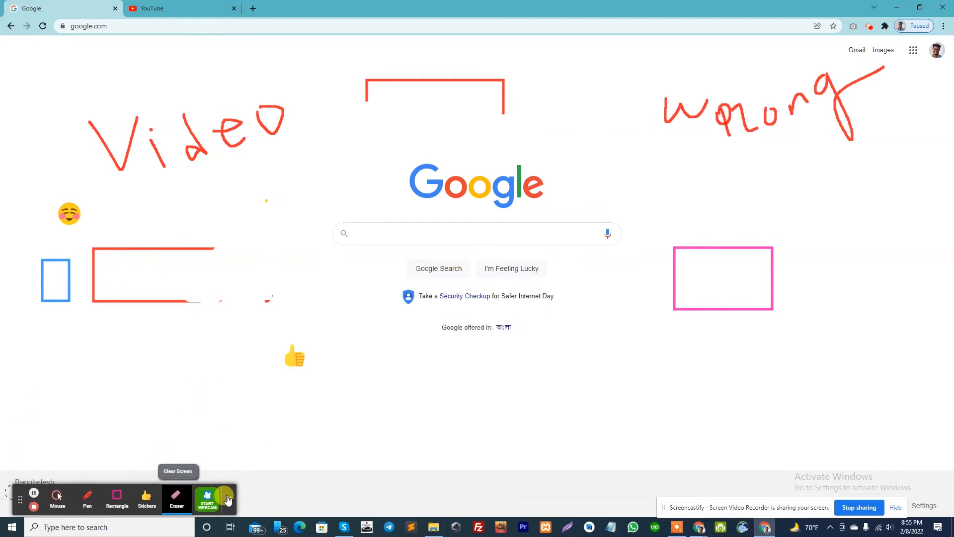
Collapse and expand the drawing toolbar, and stop the recording.
left_click(217, 500)
left_click(97, 499)
left_click(33, 506)
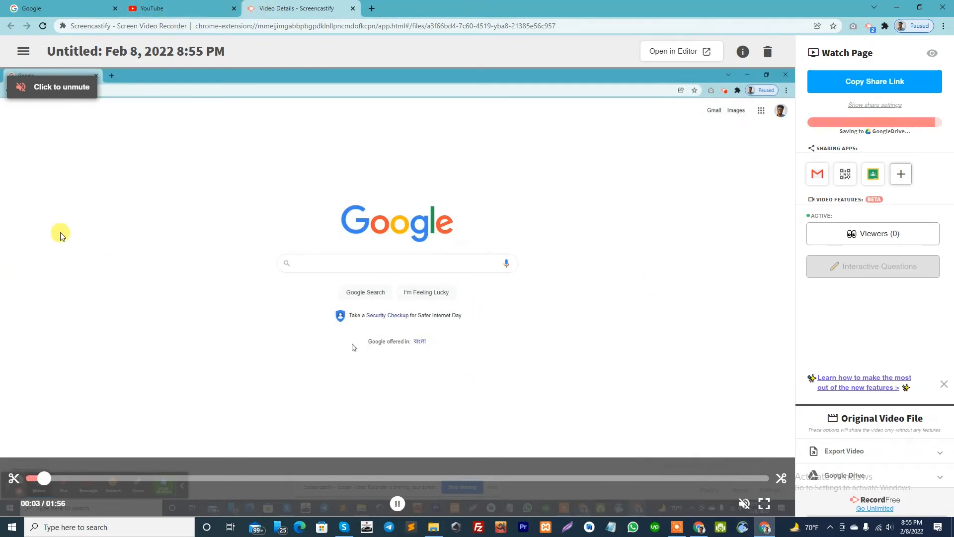
Rename the recording as "Test Video" and copy its share link.
left_click(119, 48)
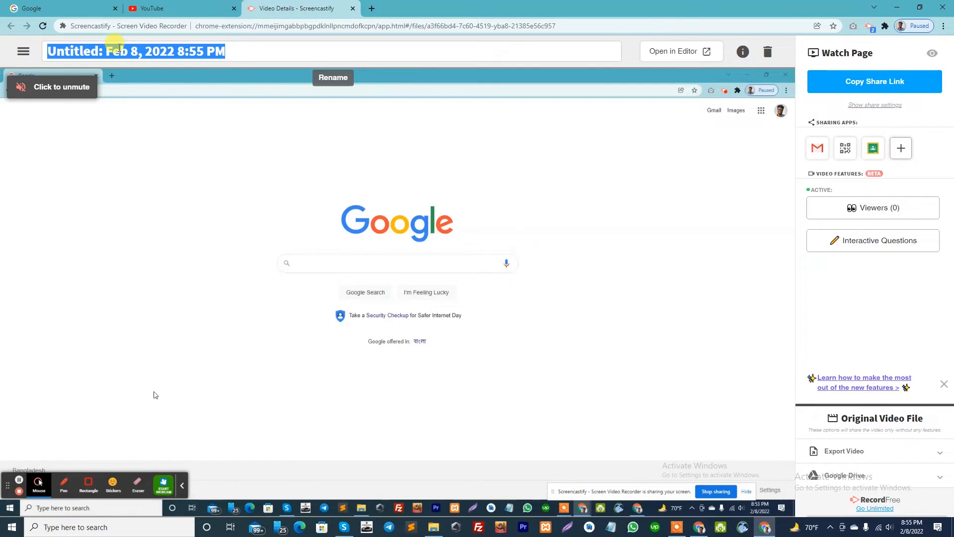
type("Test Video")
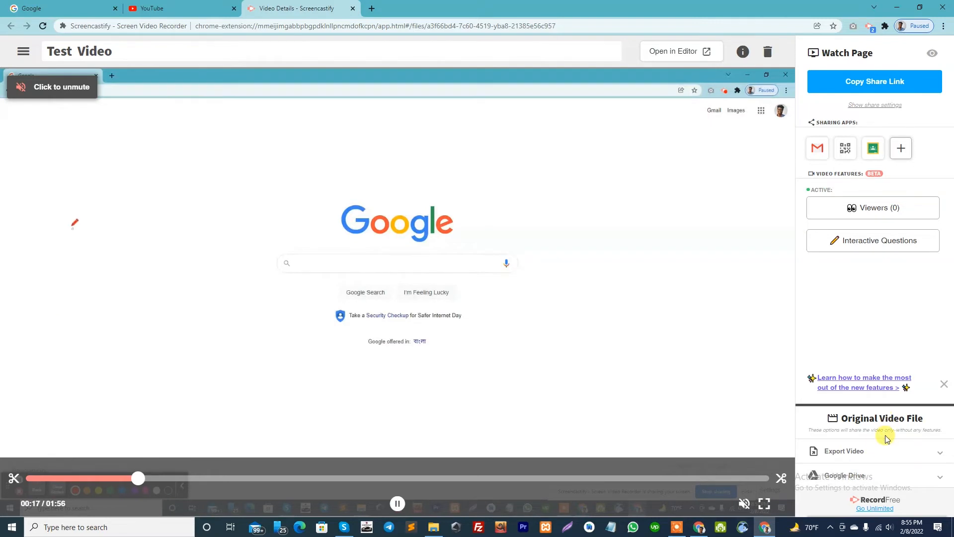
left_click(873, 83)
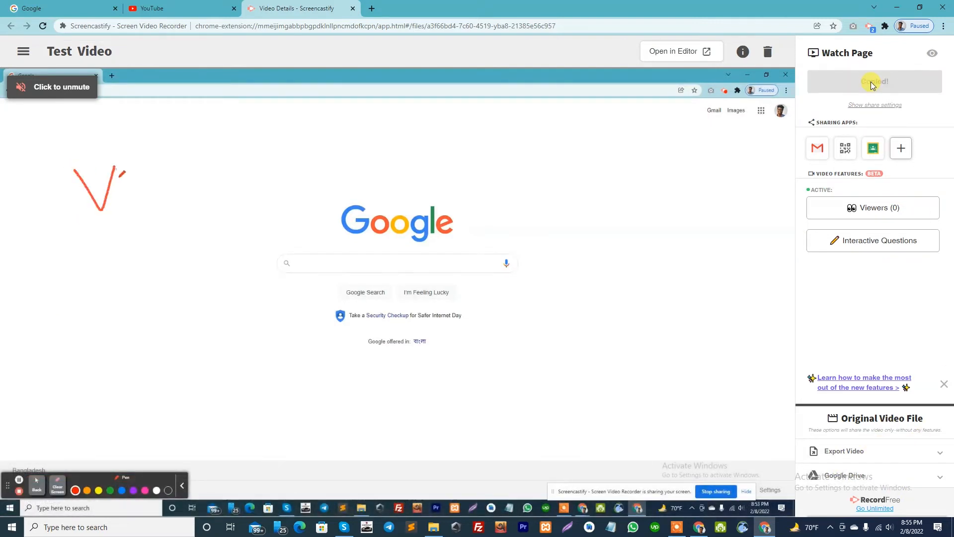
Open the copied share link in a new Incognito window to test it, and close that window.
left_click(943, 26)
left_click(884, 64)
key("Return")
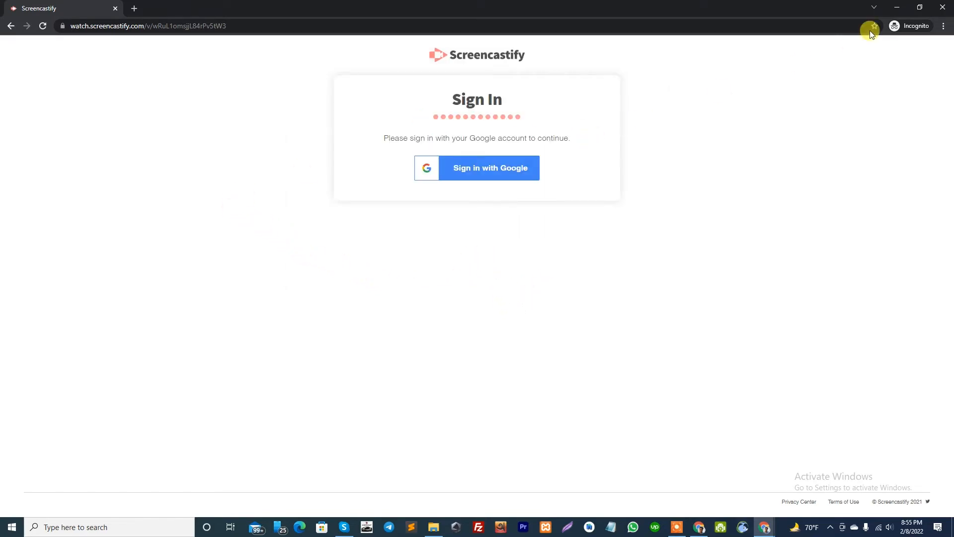
left_click(947, 7)
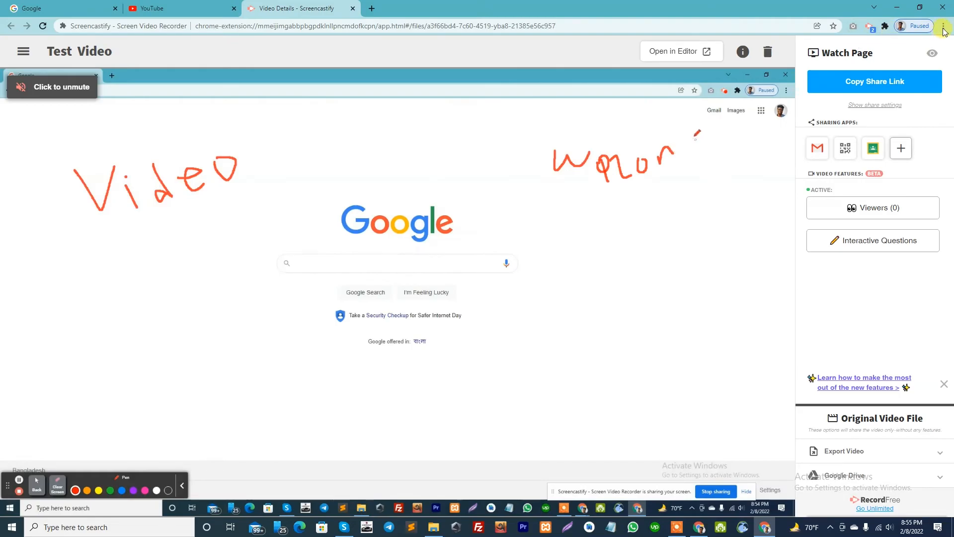
left_click(944, 26)
left_click(885, 63)
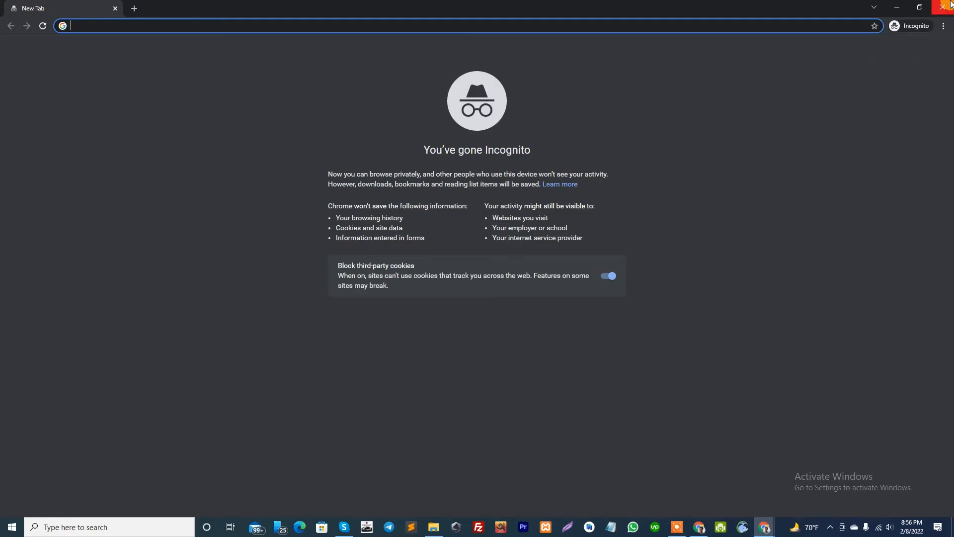
left_click(942, 7)
Test the copied share link in a new tab, start the Google sign-in, and close the sign-in window and the tab.
left_click(943, 26)
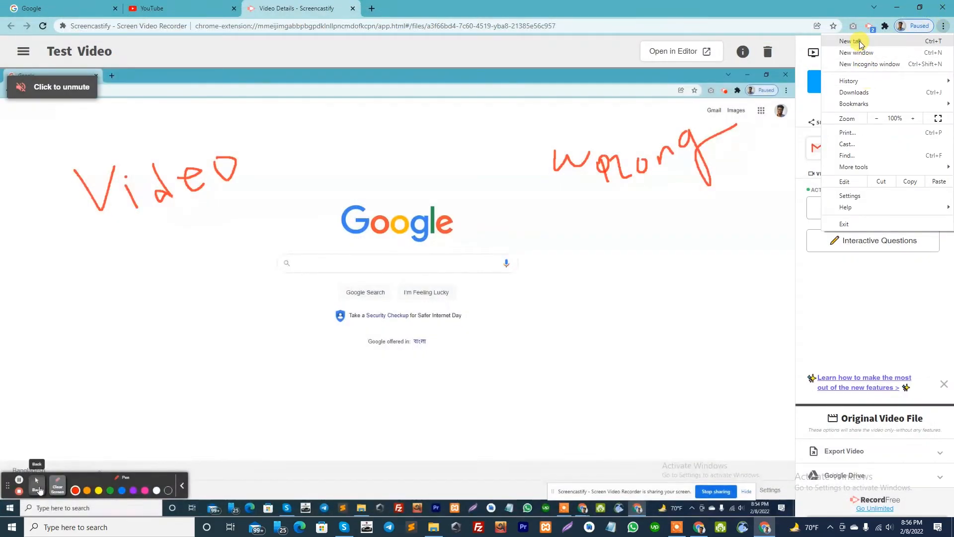
left_click(856, 42)
key("Return")
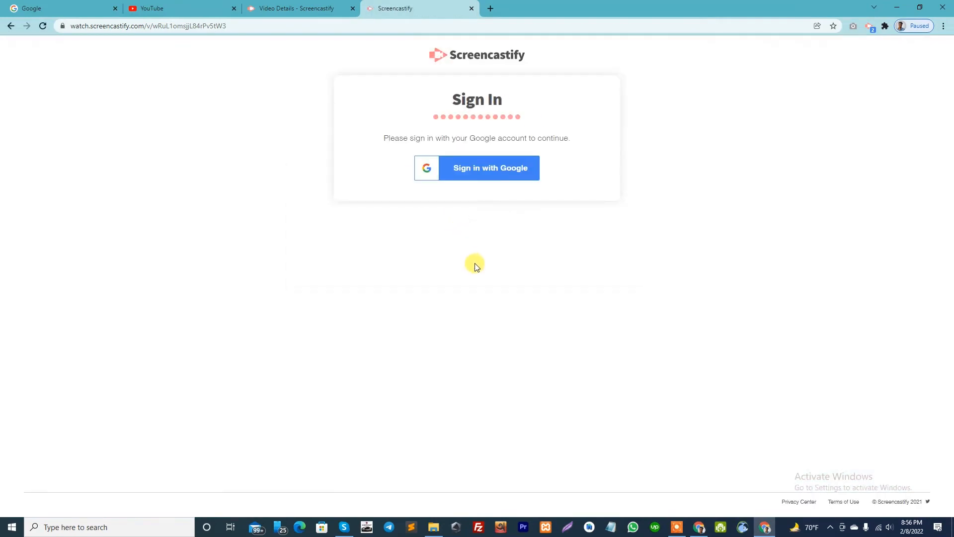
left_click(478, 173)
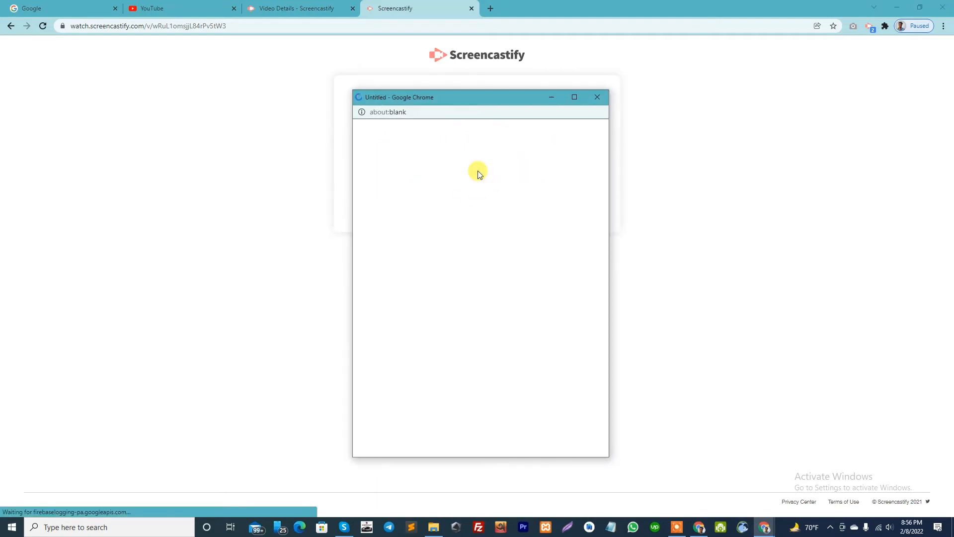
left_click(600, 100)
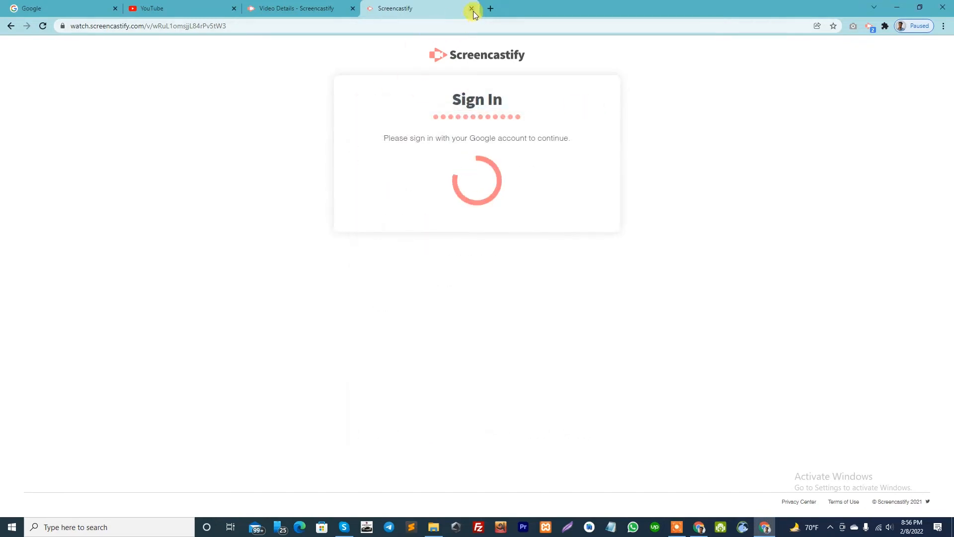
left_click(471, 9)
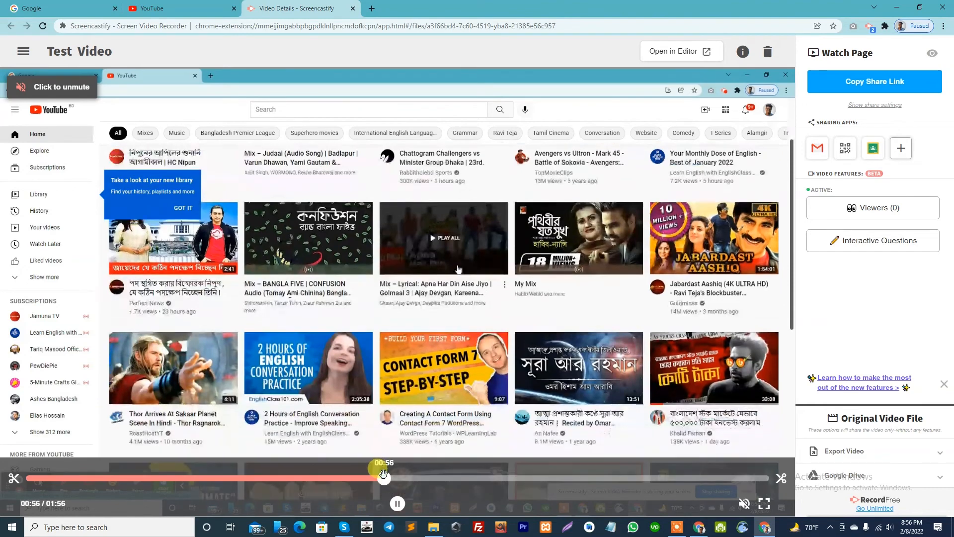
Skip further ahead in the recording and examine the available video export options.
left_click_drag(384, 478, 537, 478)
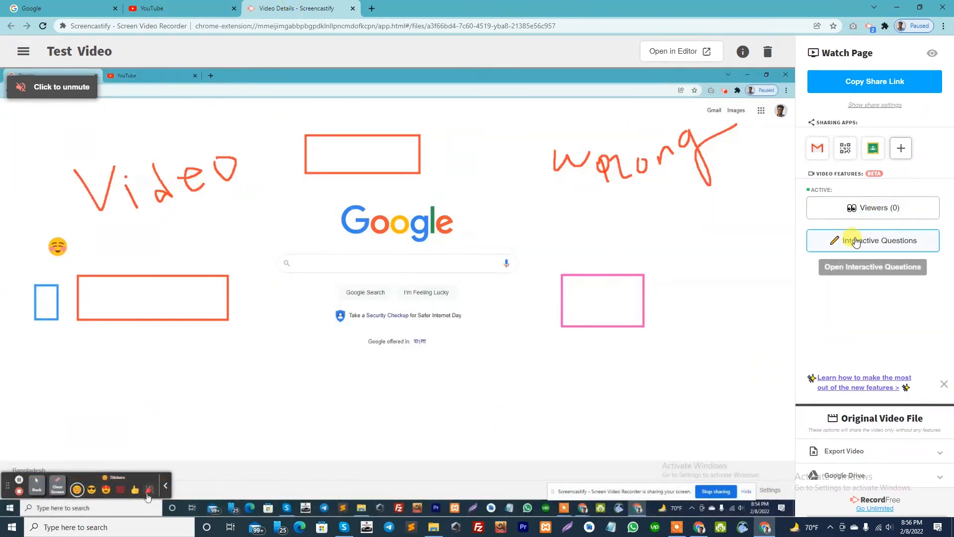
left_click(864, 449)
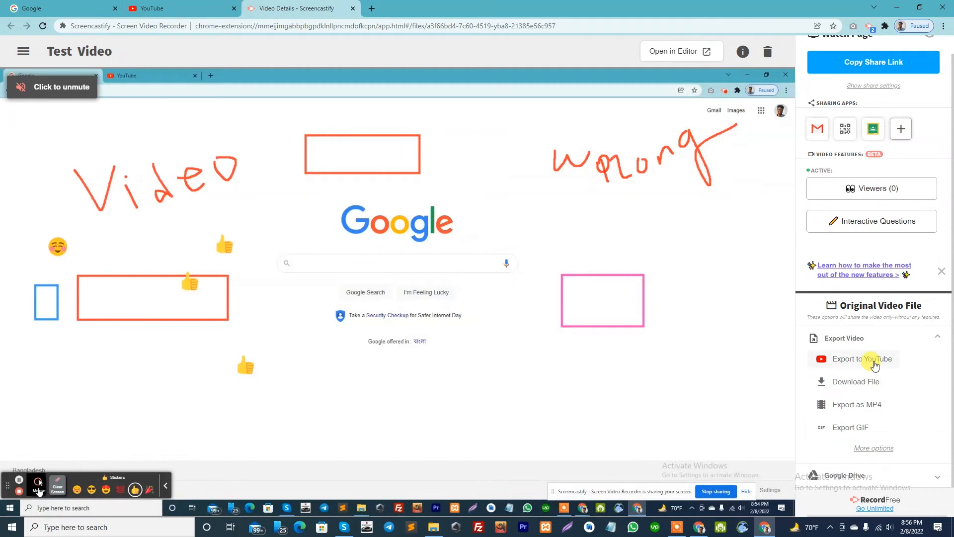
scroll(874, 366, "up", 1)
left_click(914, 362)
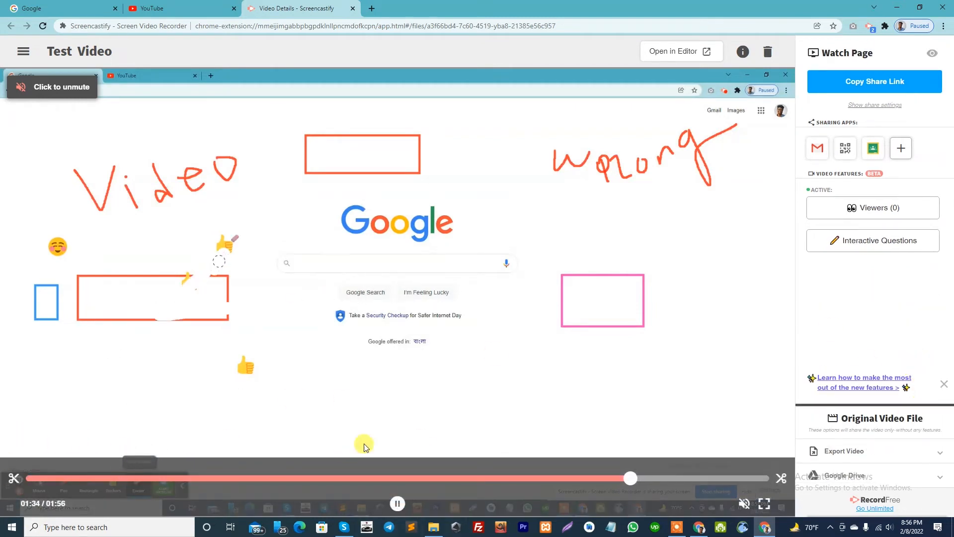
Open the Test Video recording in the editor.
left_click(29, 58)
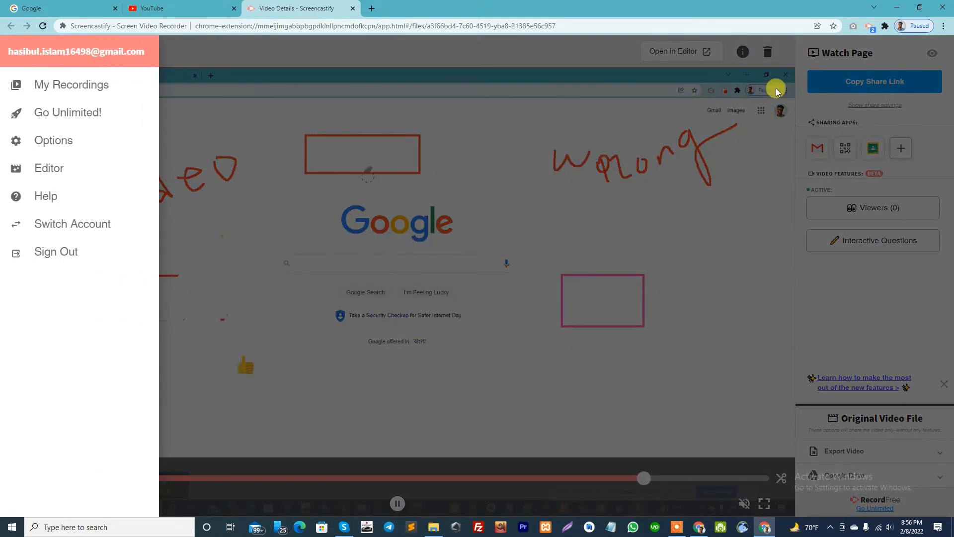
left_click(676, 55)
left_click(677, 57)
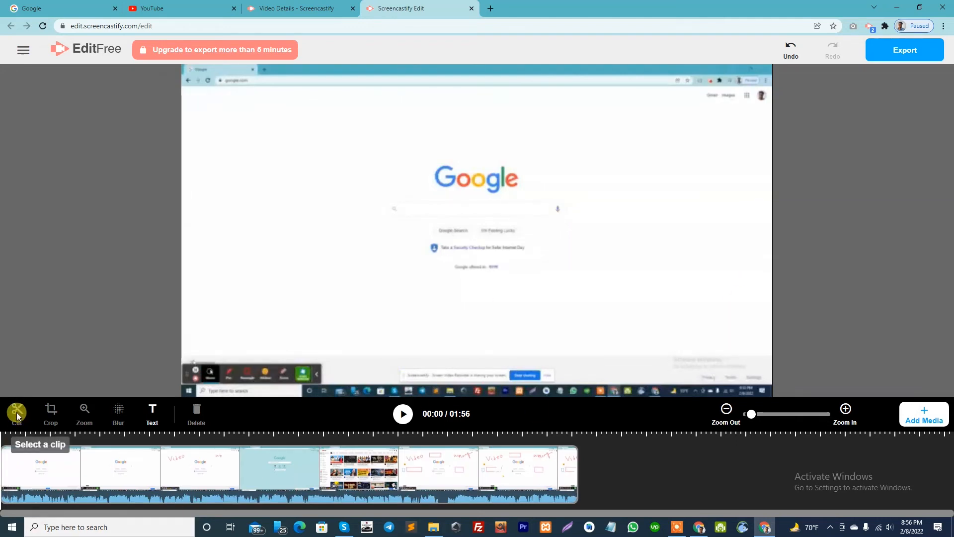
Return to the video details page, try to trim the end of the recording, and cancel the trim.
left_click(286, 9)
left_click_drag(21, 478, 99, 480)
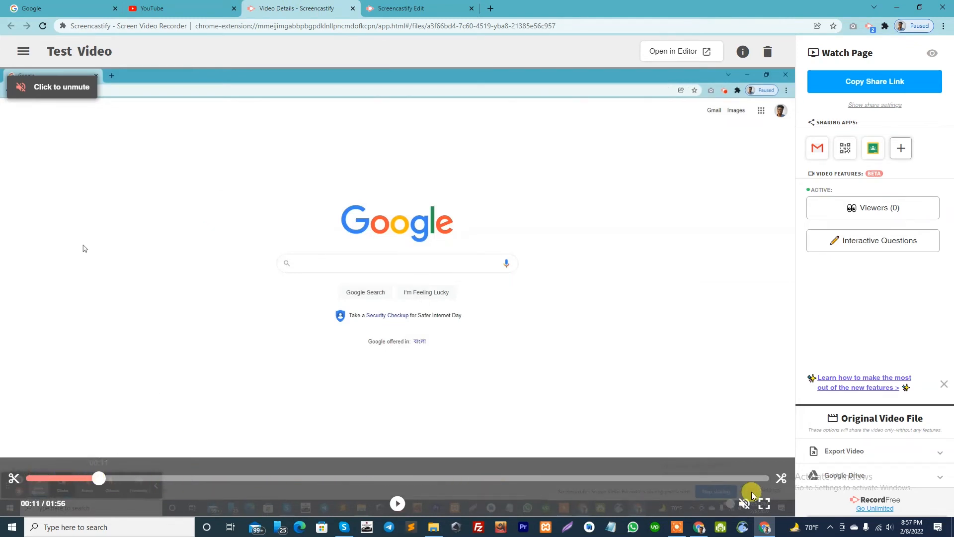
left_click(781, 479)
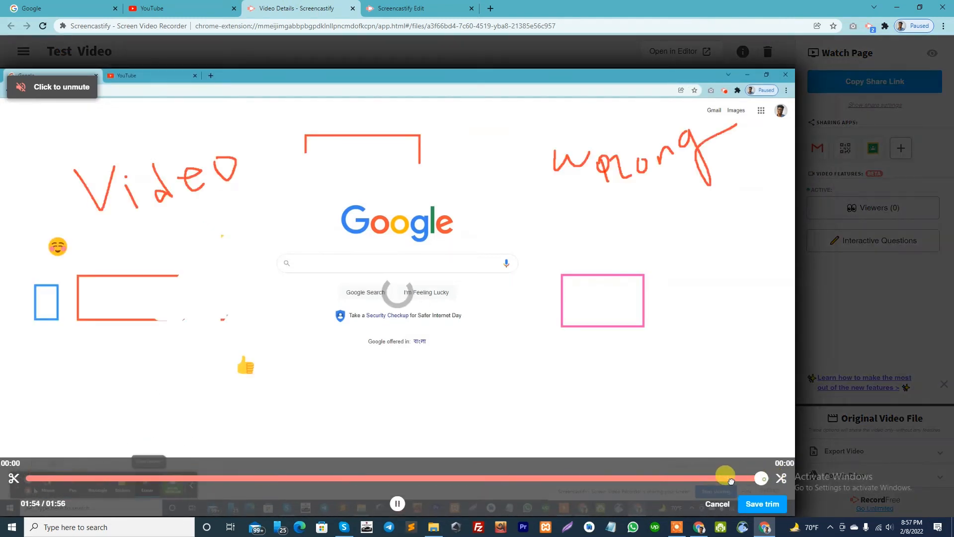
left_click_drag(730, 481, 336, 497)
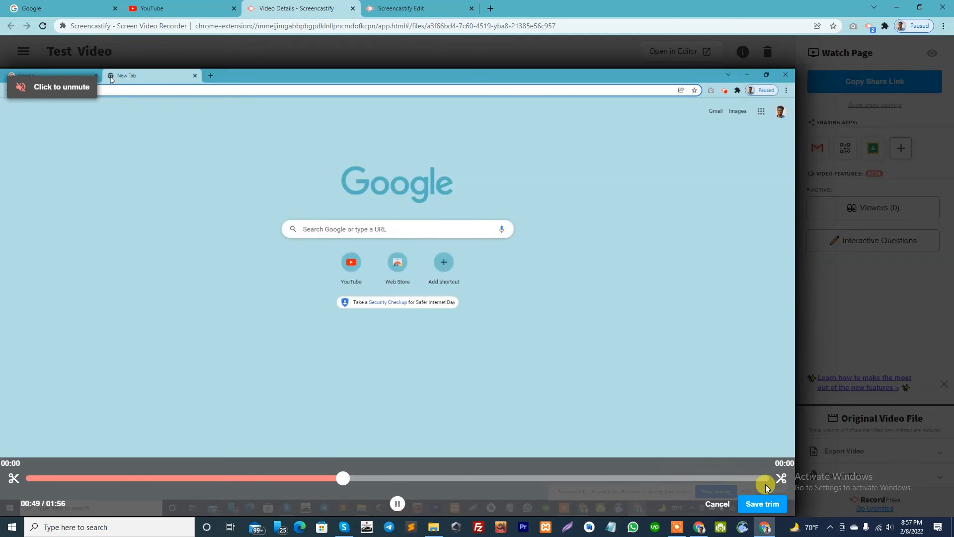
left_click(717, 503)
Return to the editor and trim the start and end of the clip on the timeline to a length of 01:25.
left_click(418, 8)
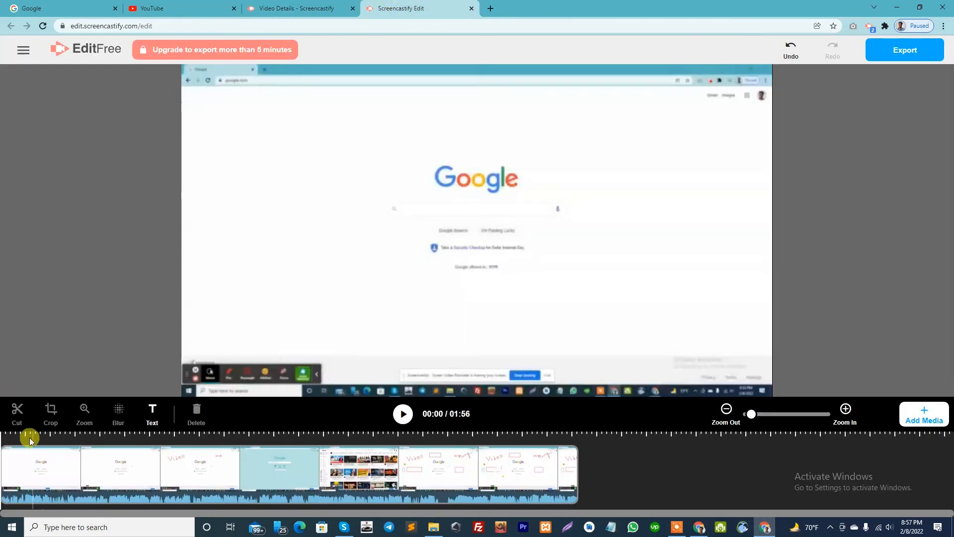
left_click(10, 462)
left_click_drag(6, 475, 95, 475)
left_click_drag(495, 471, 413, 482)
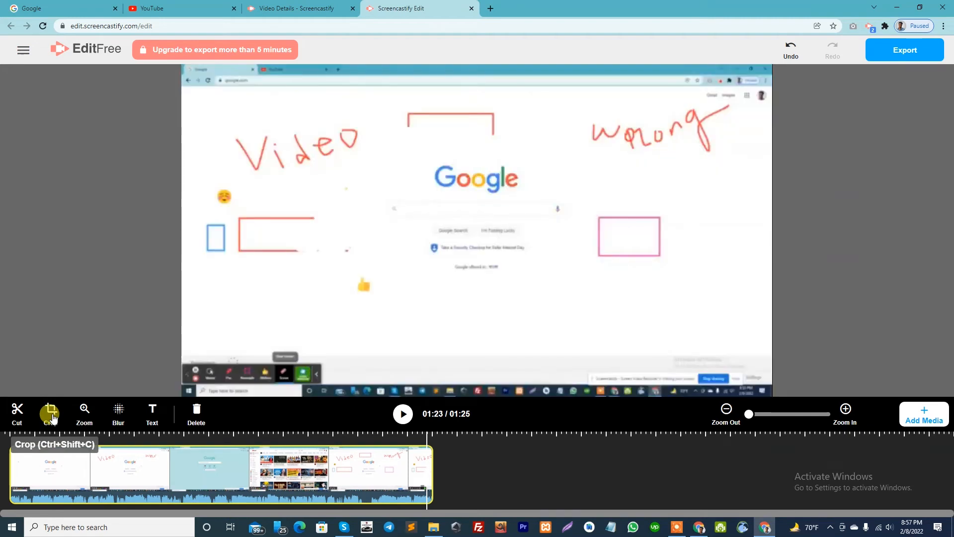
Try a crop on the clip at 00:20 with a smaller crop frame, and delete the crop.
left_click(108, 472)
left_click(48, 414)
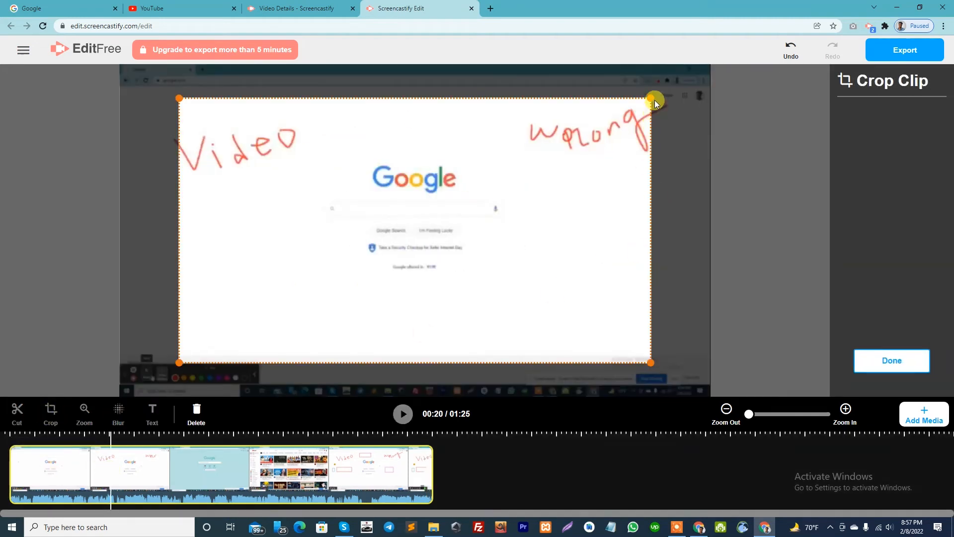
left_click_drag(655, 100, 617, 127)
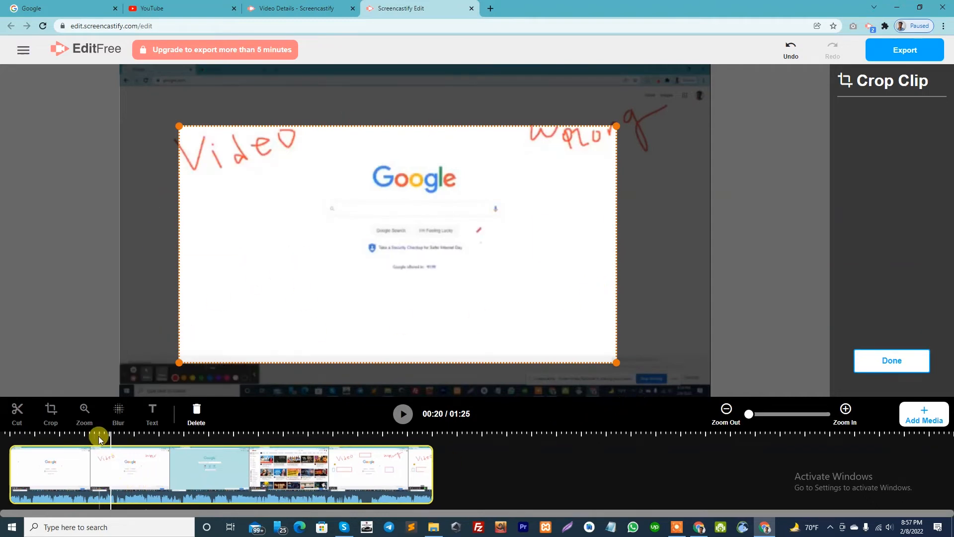
left_click(196, 412)
Add a zoom at 00:20 framing the handwritten word "Video", and extend the zoom's duration on the timeline.
left_click(79, 415)
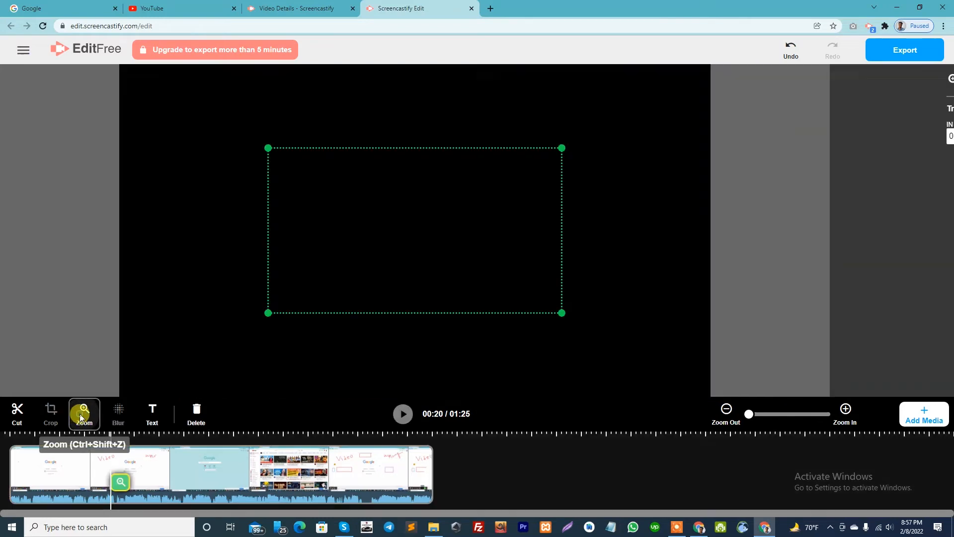
left_click_drag(427, 282, 289, 216)
left_click_drag(422, 246, 343, 177)
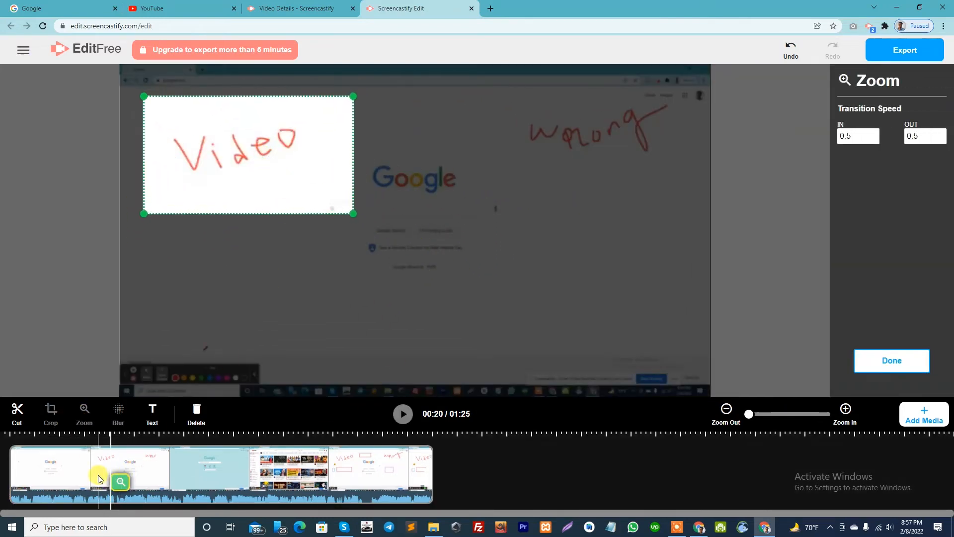
left_click(121, 481)
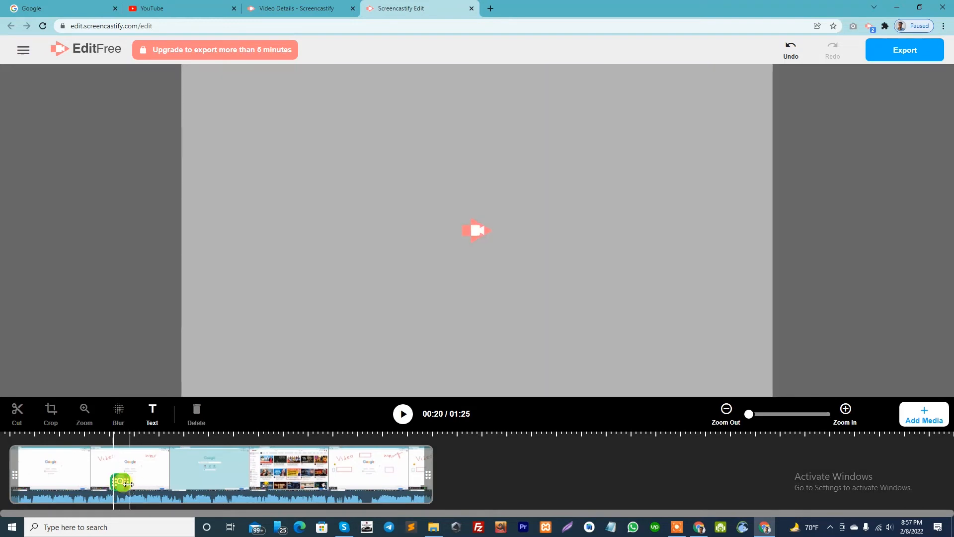
left_click_drag(128, 482, 151, 482)
Leave the zoom settings, play the clip from 00:08, and pause it at 00:10.
left_click(78, 476)
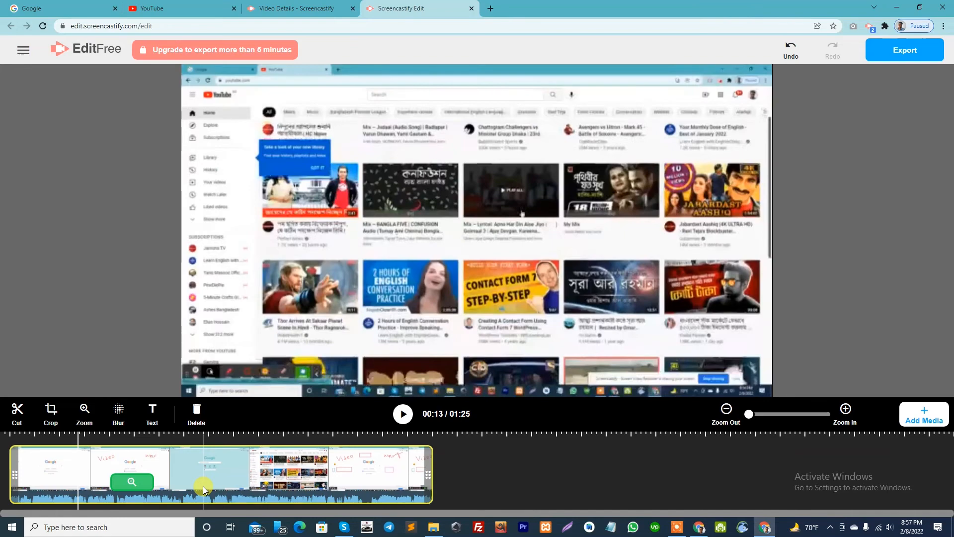
left_click_drag(75, 454, 50, 448)
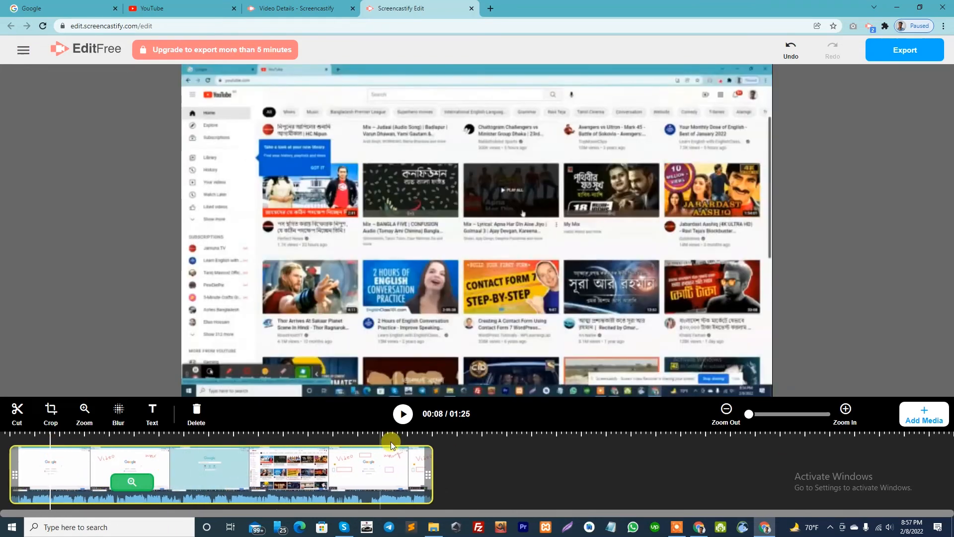
left_click(406, 414)
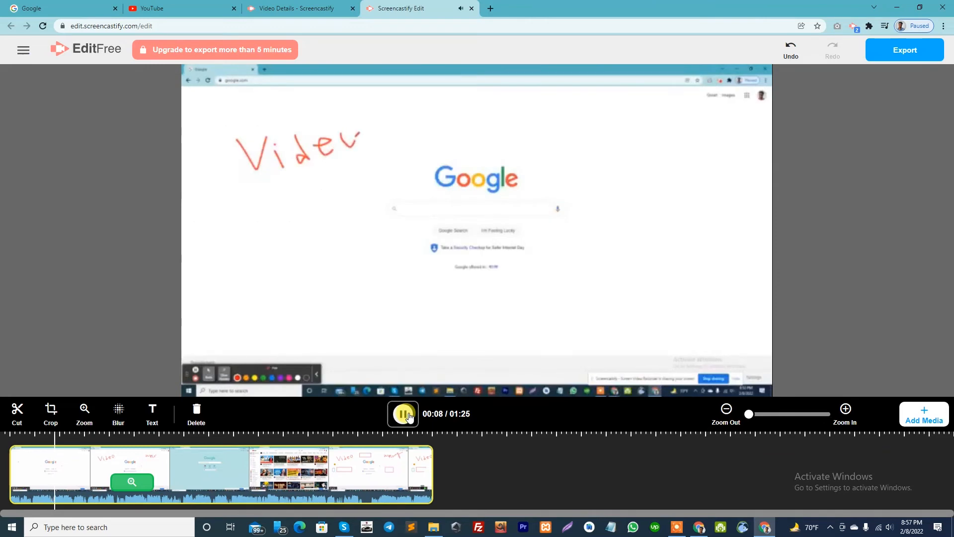
left_click(404, 415)
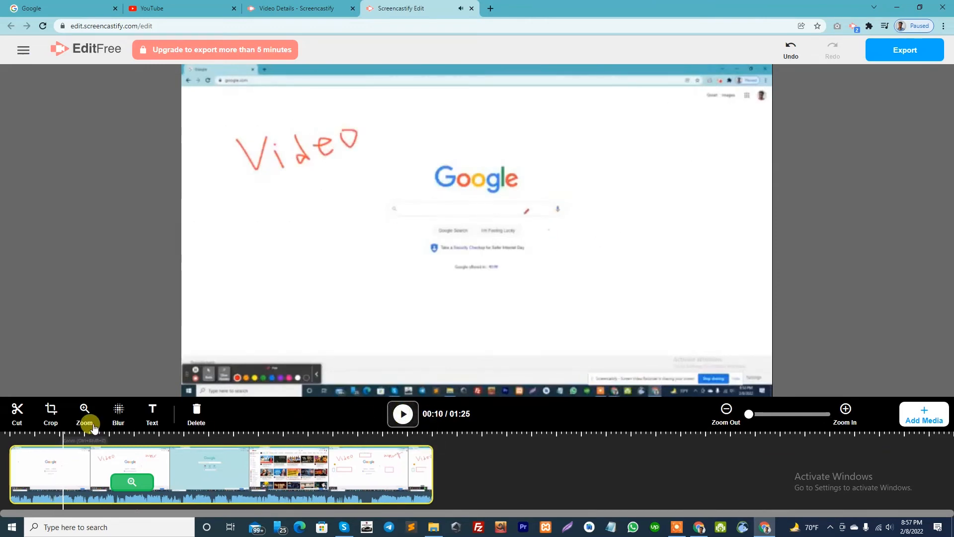
Try a blur over the Google logo at 00:10, adjusting its area and intensity, and delete the blur.
left_click(119, 418)
left_click_drag(419, 223, 419, 180)
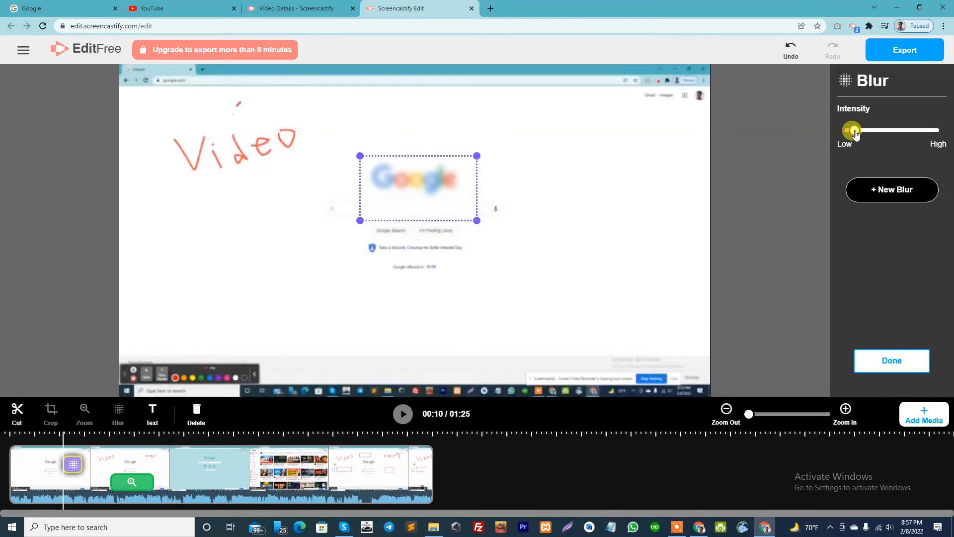
left_click_drag(858, 131, 880, 132)
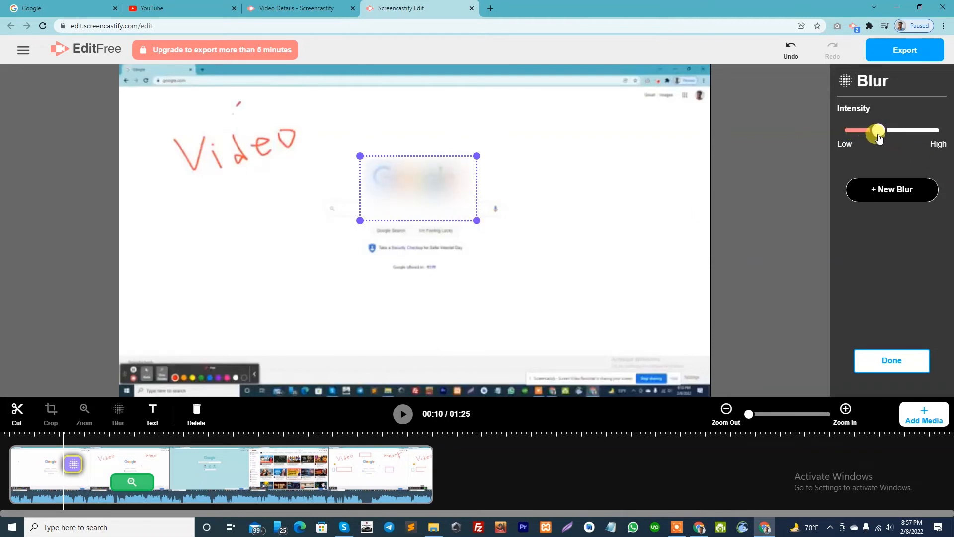
left_click_drag(476, 213, 460, 200)
left_click_drag(873, 131, 856, 141)
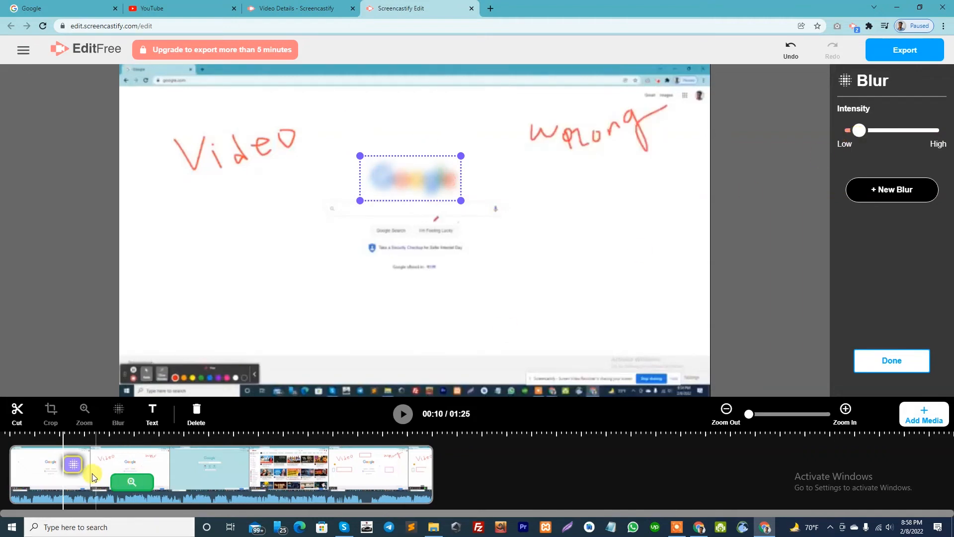
left_click(197, 413)
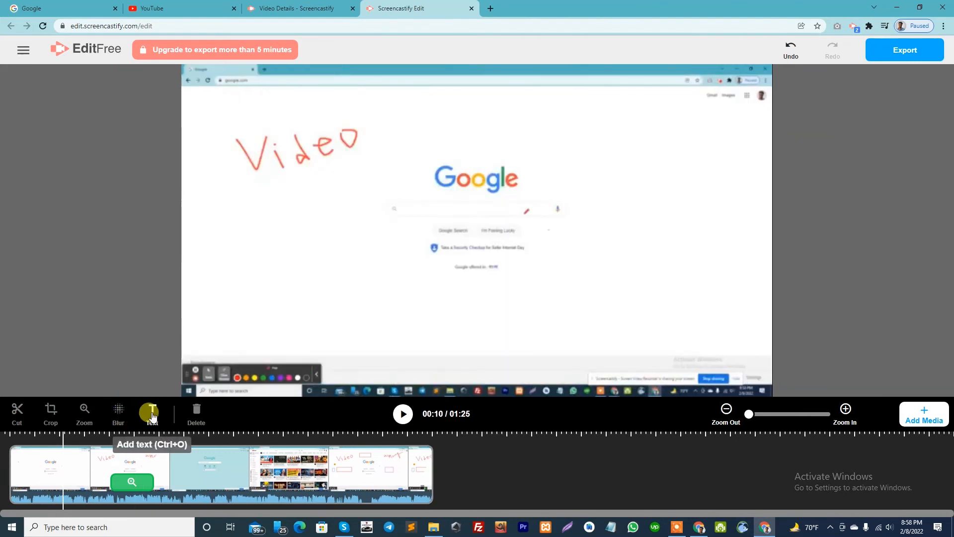
Add a text box at 00:10 reading "test text" and set its font size to 46.
left_click(152, 414)
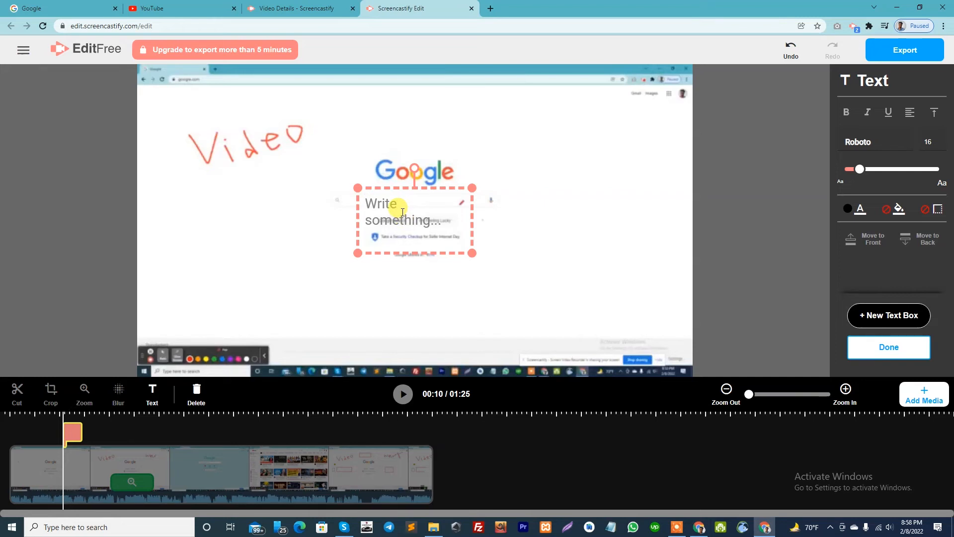
type("test text")
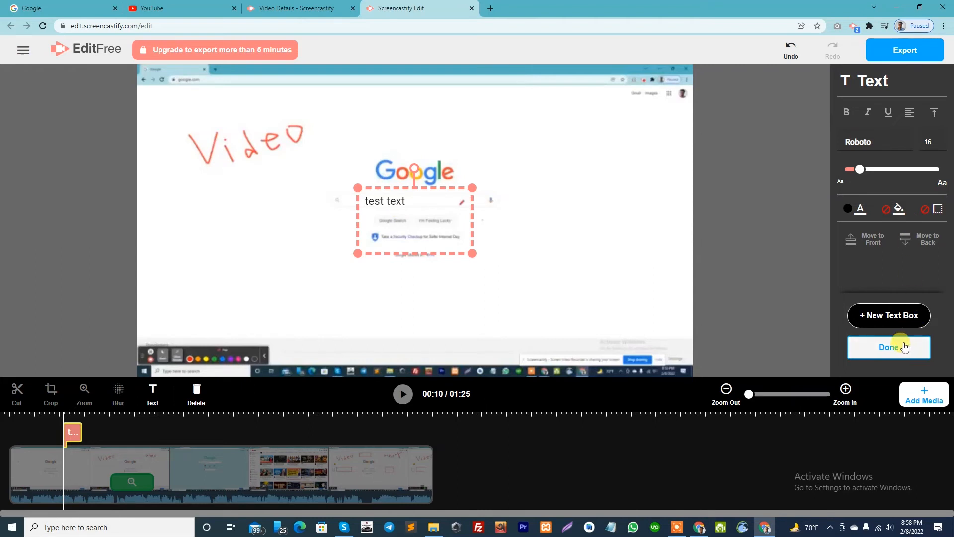
left_click_drag(854, 170, 877, 170)
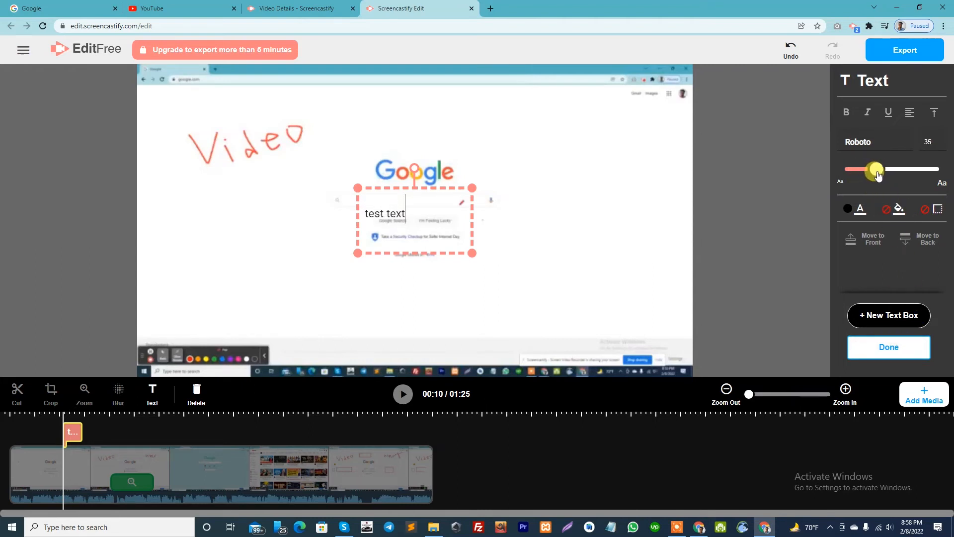
left_click(937, 143)
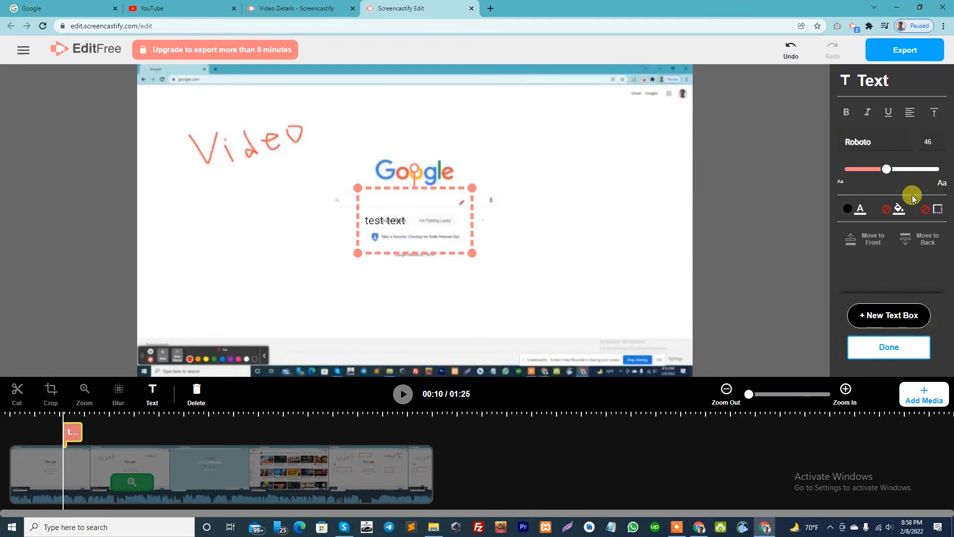
Give the text box a blue border.
left_click(932, 208)
left_click(905, 228)
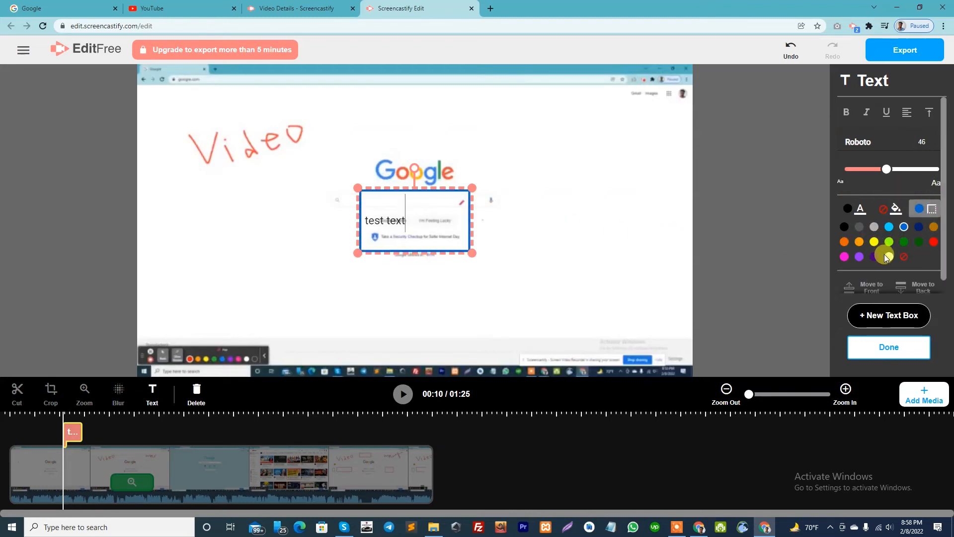
scroll(884, 255, "down", 1)
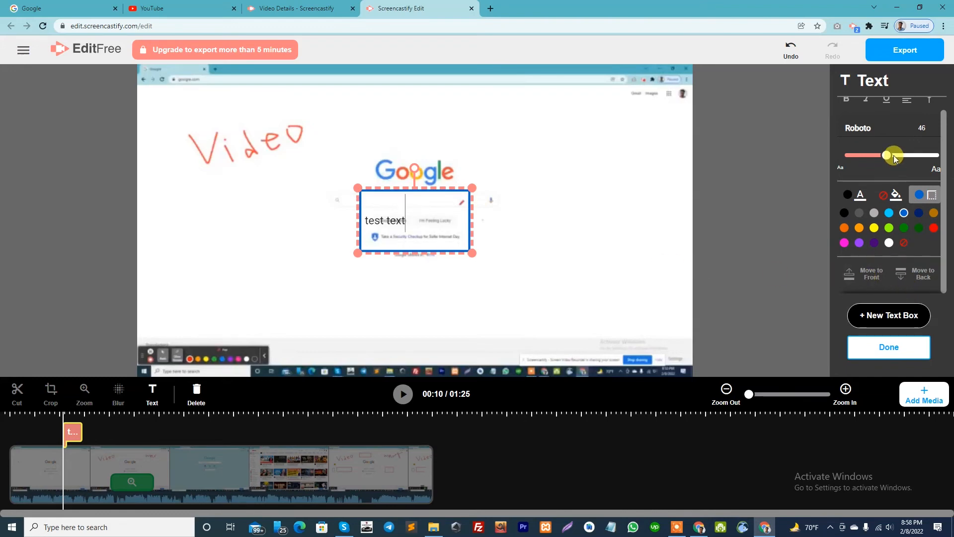
scroll(868, 155, "up", 1)
Make the words "test text" bold and italic.
left_click(384, 221)
triple_click(384, 220)
left_click(847, 113)
left_click(450, 214)
triple_click(394, 201)
left_click(866, 113)
left_click(438, 212)
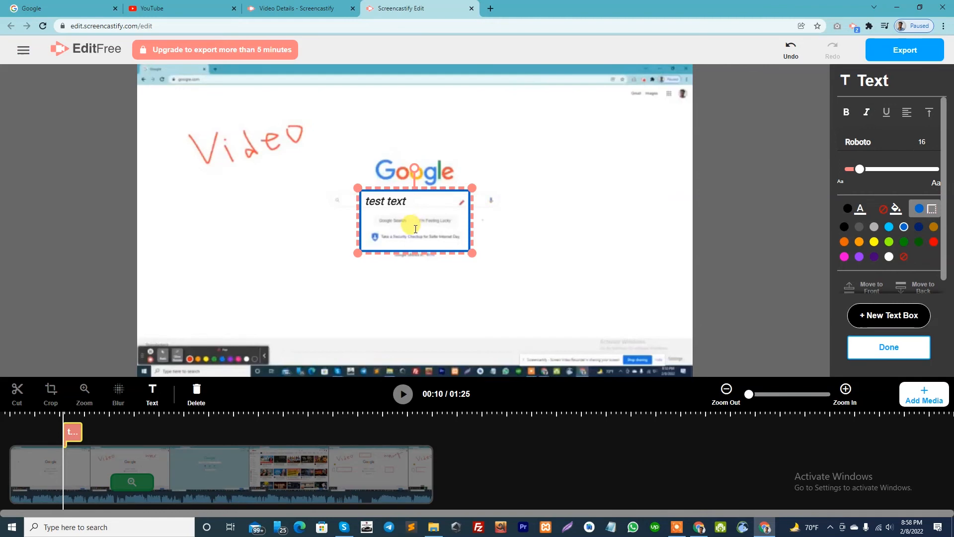
Centre-align the text within the text box.
left_click(906, 119)
double_click(396, 201)
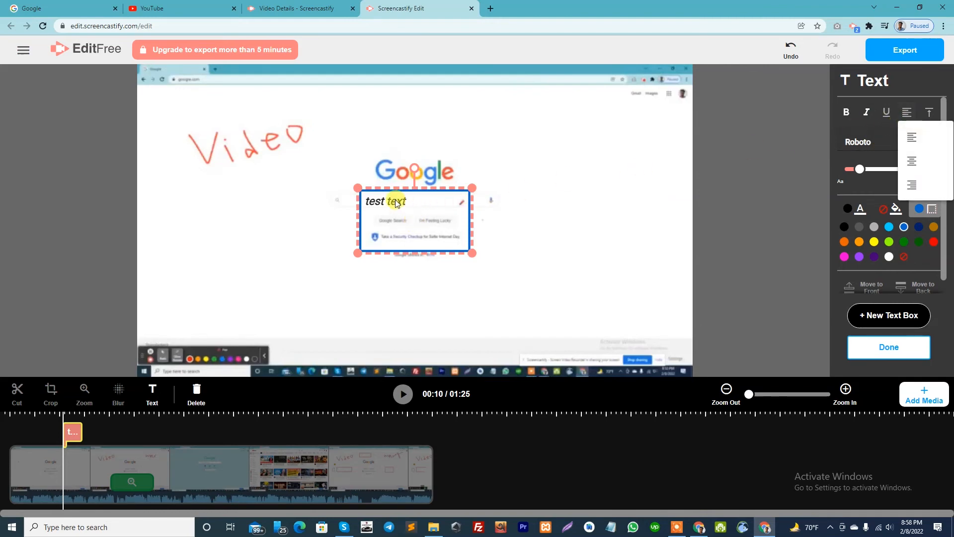
left_click(906, 112)
left_click(909, 155)
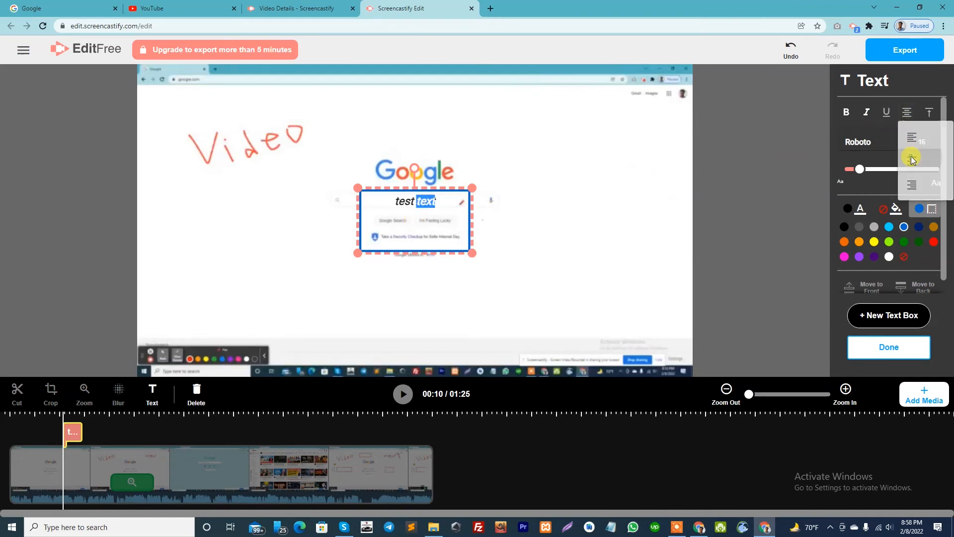
Set the font size of the "test text" box to 33 and finish editing it.
left_click_drag(851, 171, 876, 170)
left_click(518, 221)
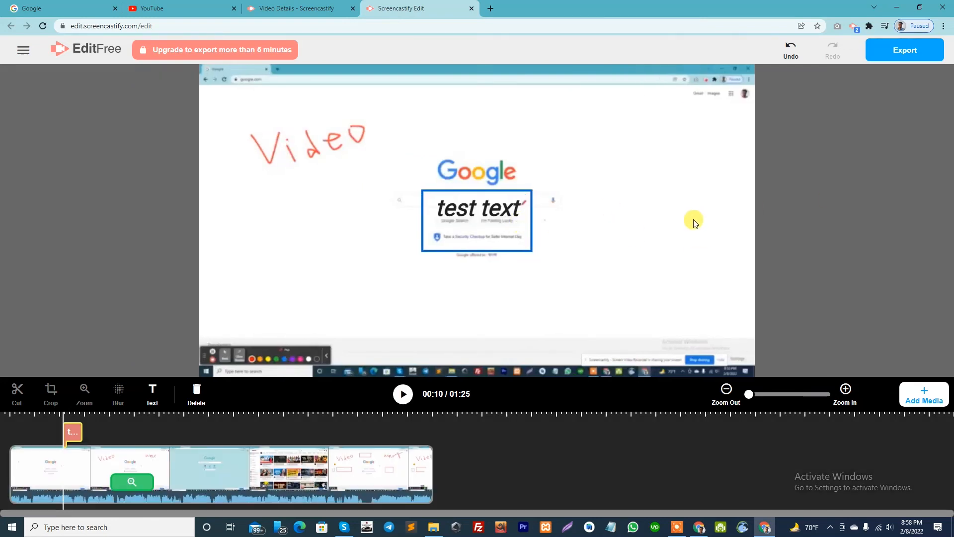
Add another text box just before the "test text" box and set its font size to 23.
left_click(152, 393)
left_click(870, 170)
left_click_drag(877, 171, 865, 169)
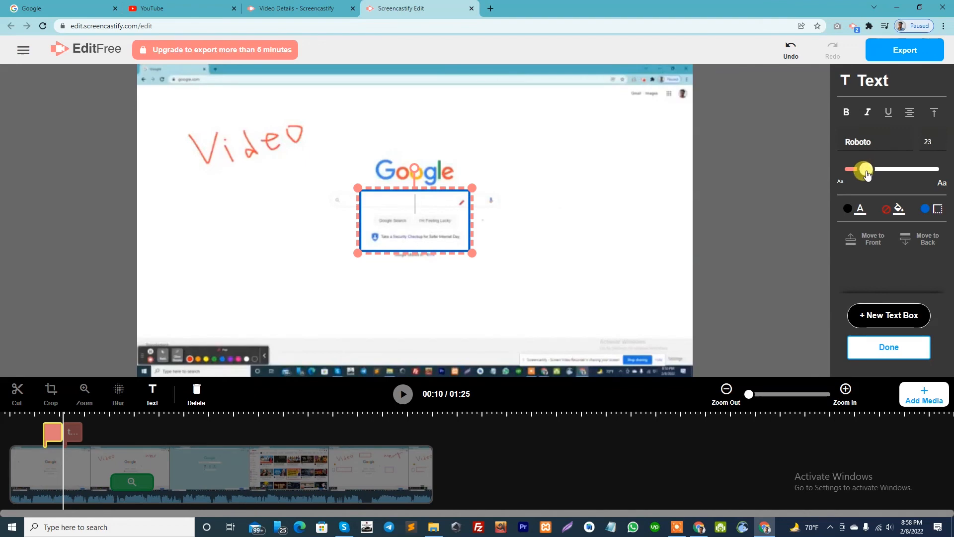
Try to reduce the font size of the "test text" box to 8.
left_click(73, 431)
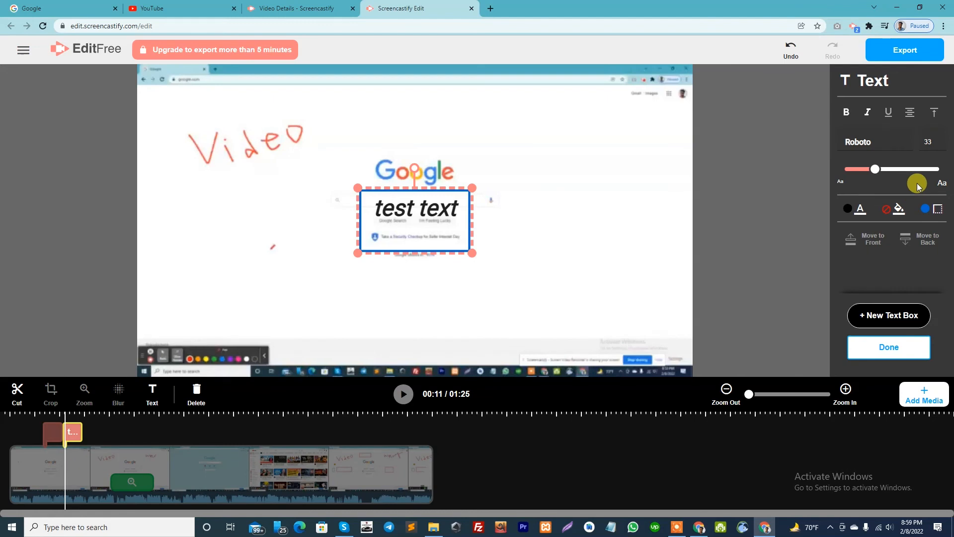
left_click_drag(876, 170, 855, 171)
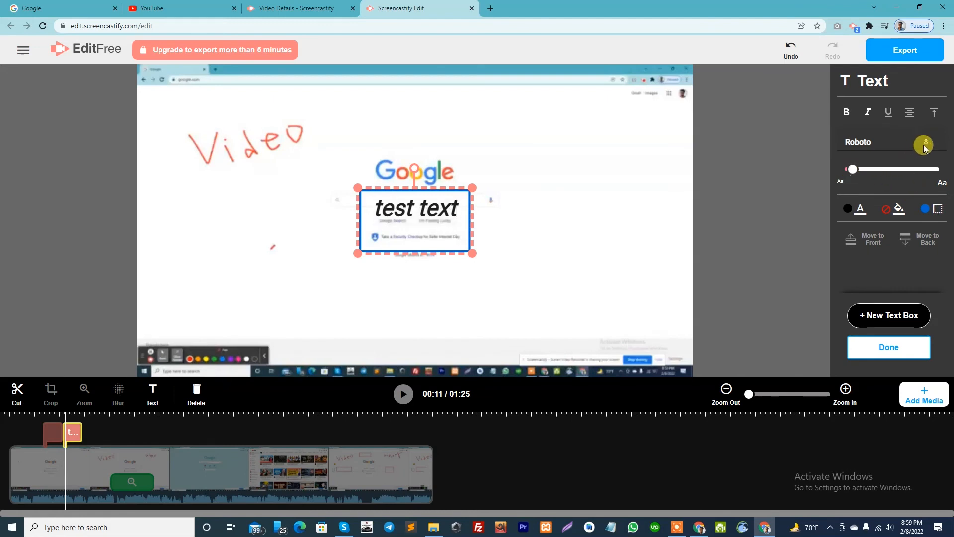
double_click(425, 203)
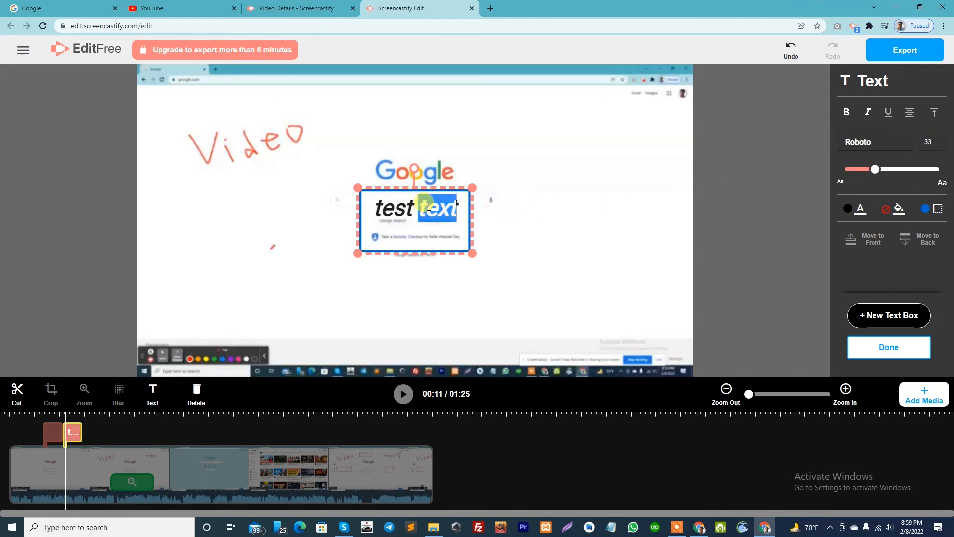
triple_click(388, 207)
mouse_move(875, 169)
left_mouse_down()
mouse_move(886, 167)
mouse_move(875, 169)
left_mouse_up()
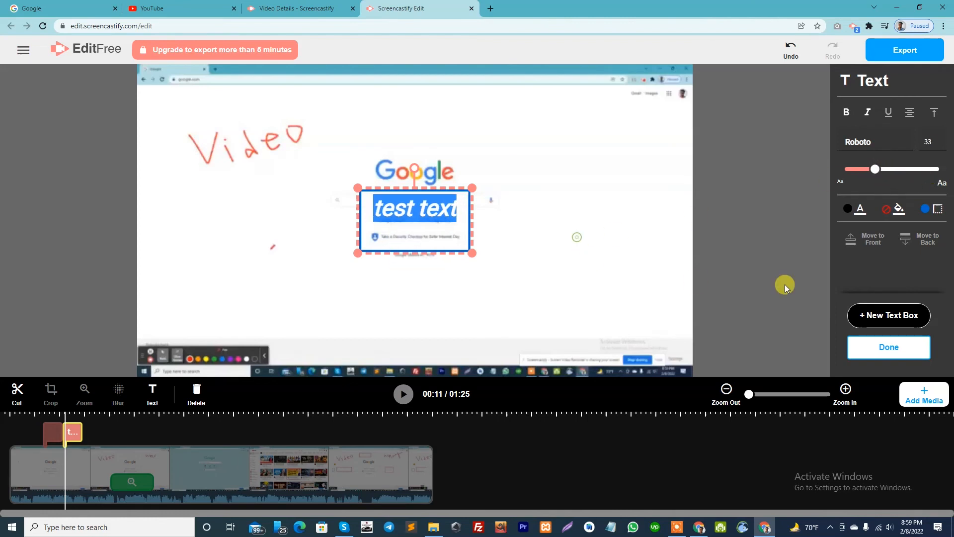
Fill the background of the "test text" box with light blue.
left_click(899, 211)
left_click(889, 226)
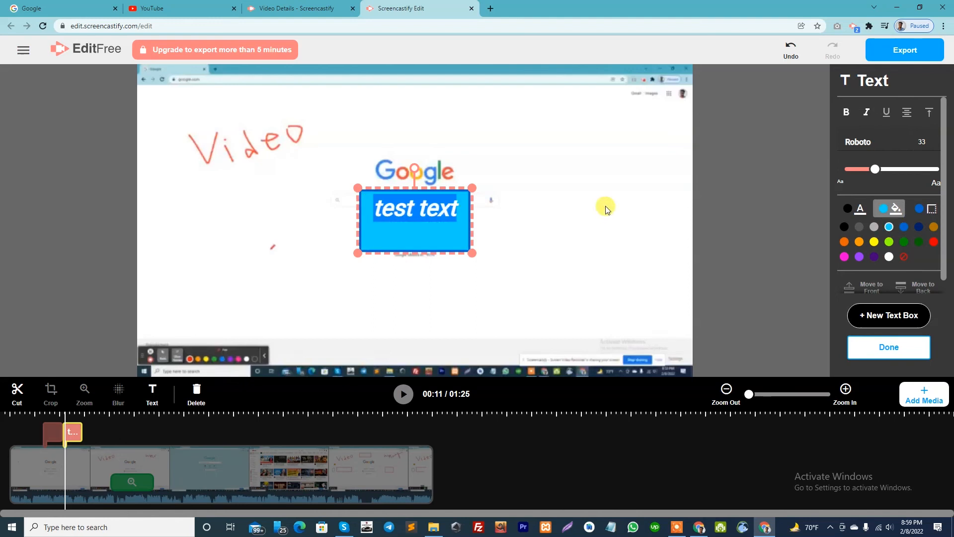
left_click(396, 209)
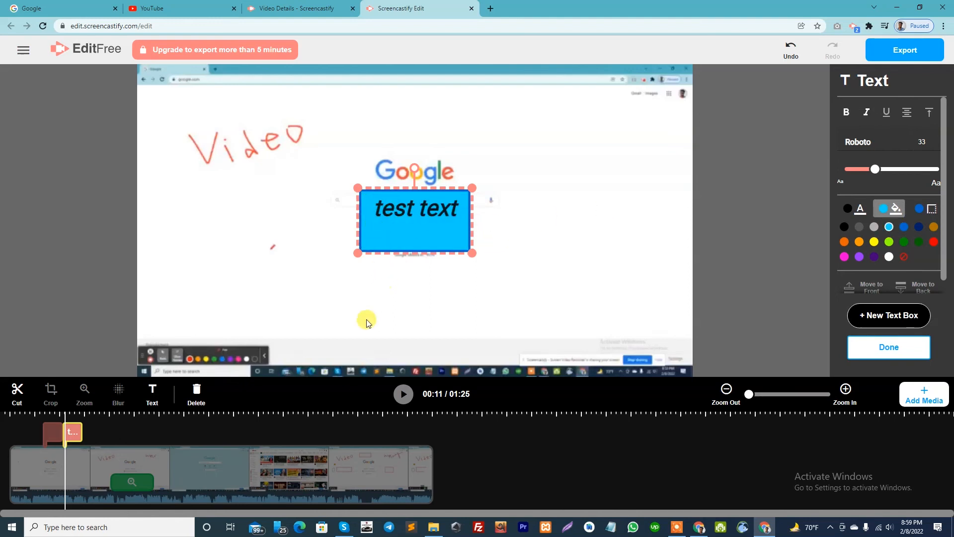
scroll(878, 245, "down", 1)
scroll(878, 245, "down", 1)
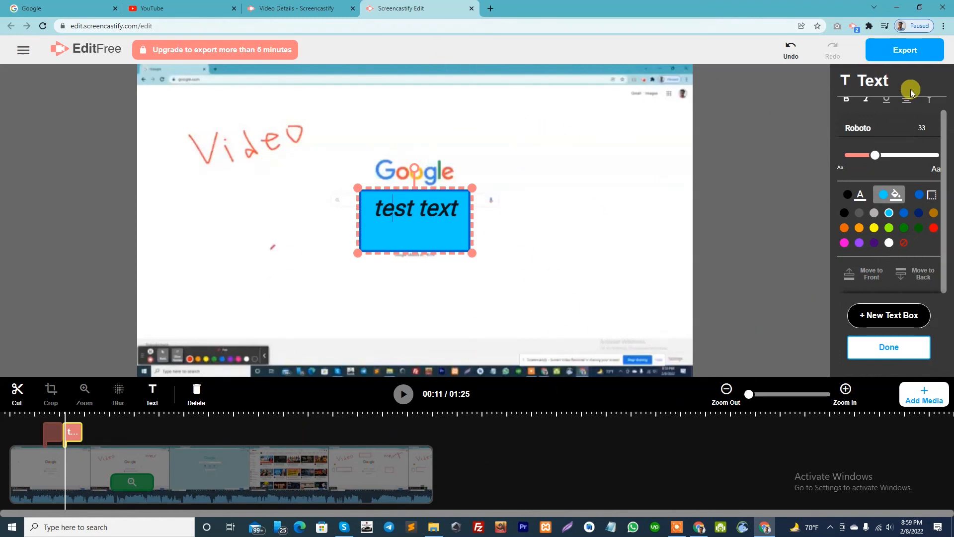
Export the edited video as an MP4 to disk, naming it "test downlaodt".
left_click(913, 57)
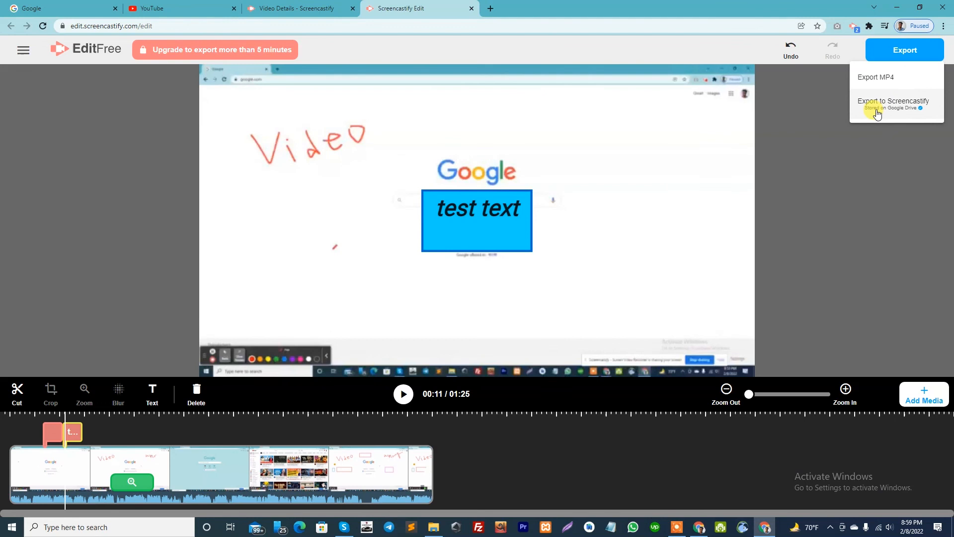
left_click(878, 79)
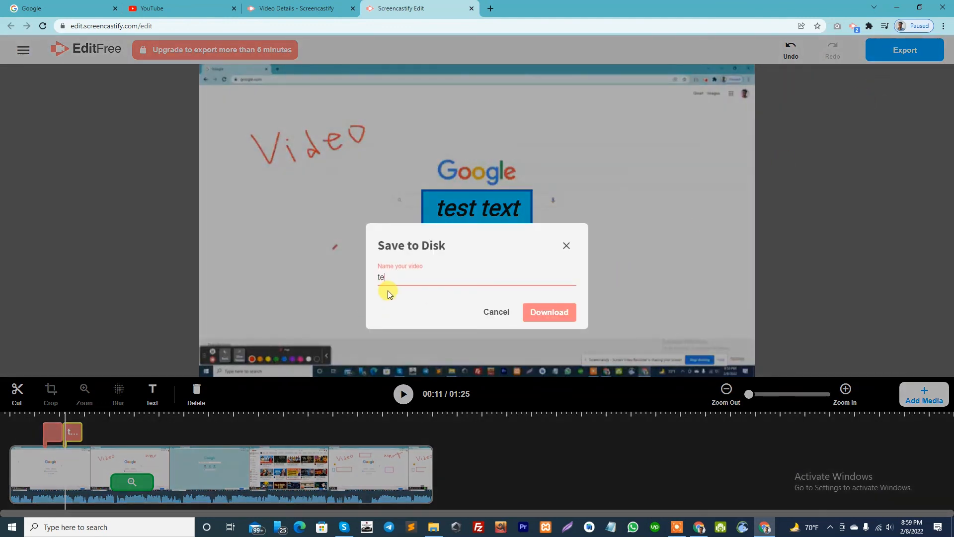
type("test download")
left_click(552, 311)
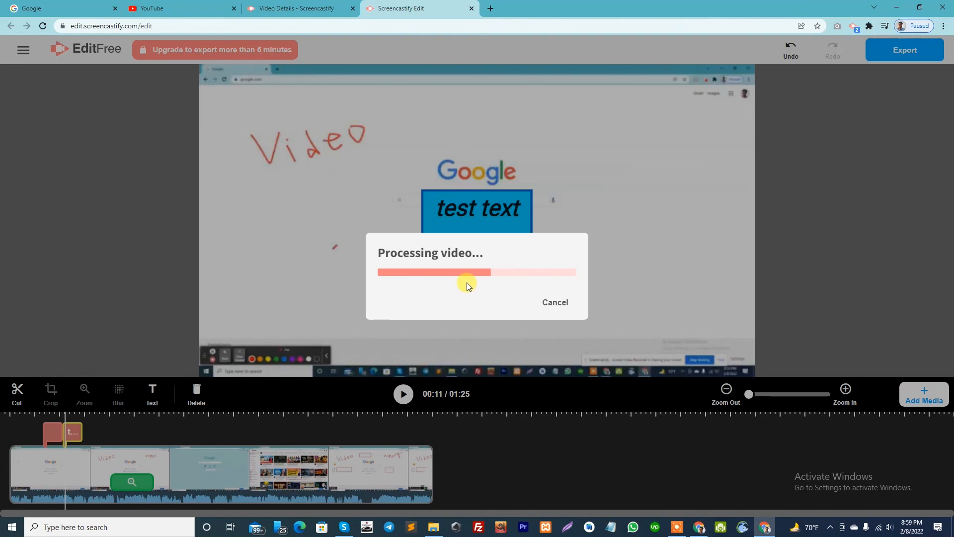
Go to the details page of Test Video, play the original recording briefly and pause it.
left_click(297, 8)
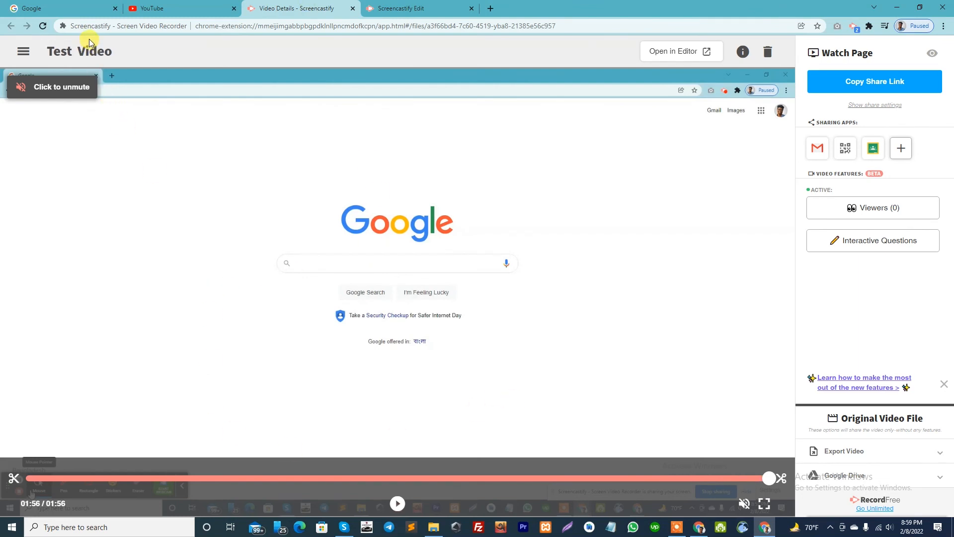
left_click(854, 31)
left_click(614, 217)
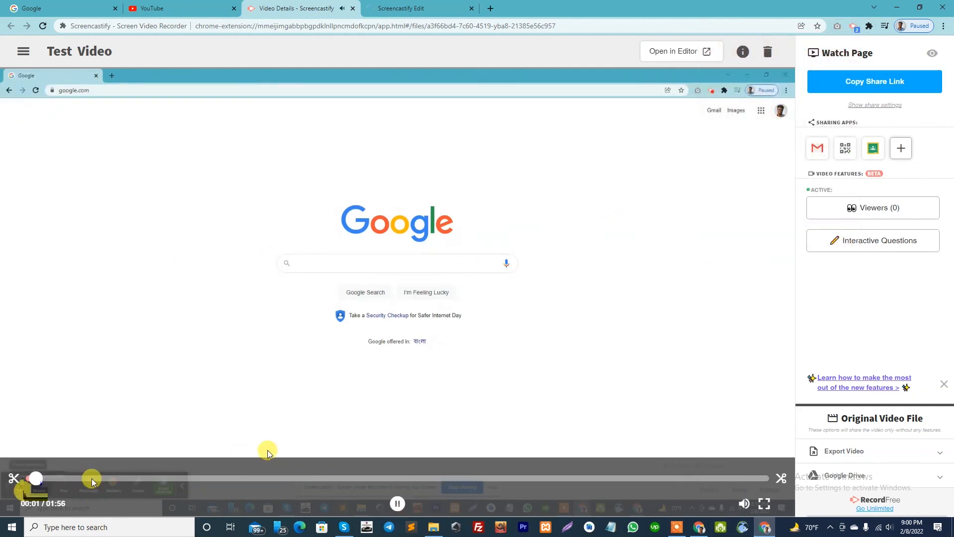
left_click(398, 503)
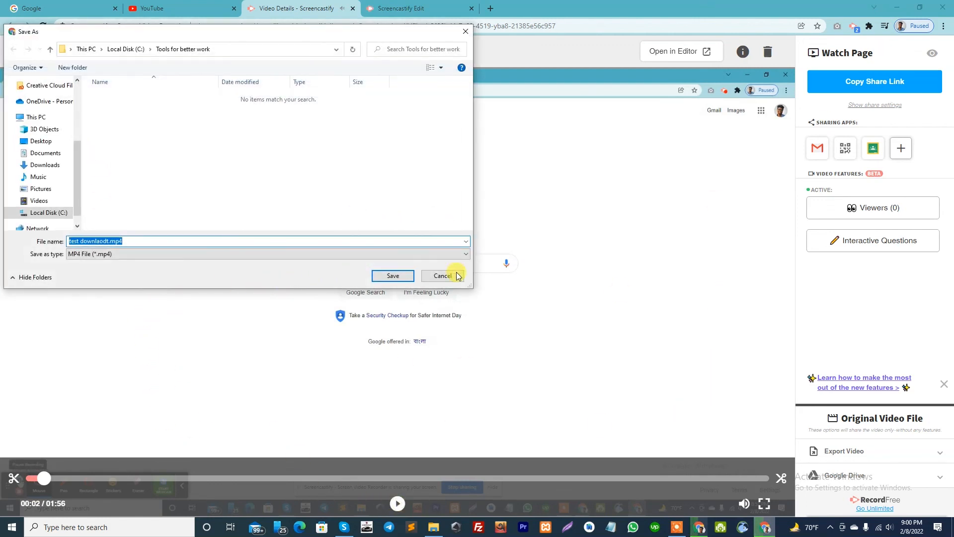
Save the exported file test downlaodt.mp4 in the "Tools for better work" folder.
left_click(392, 276)
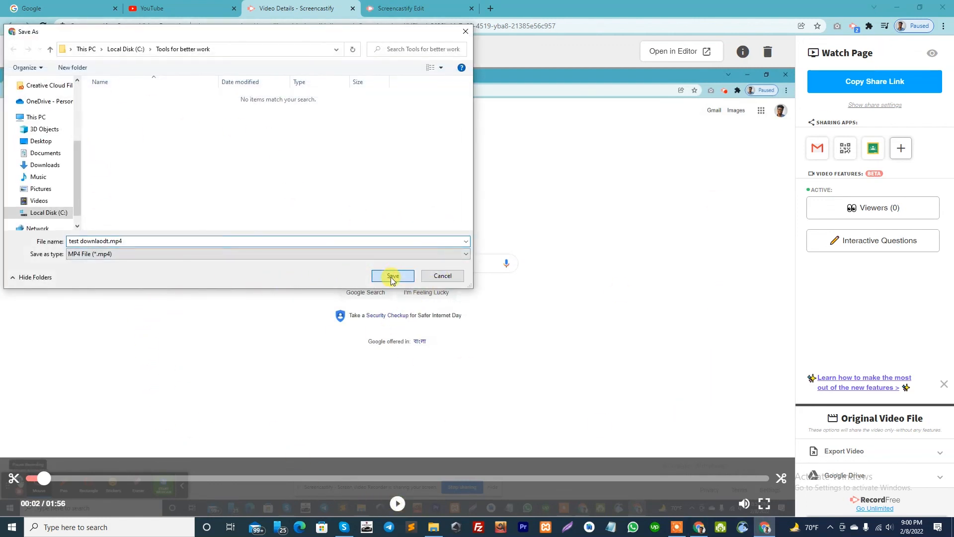